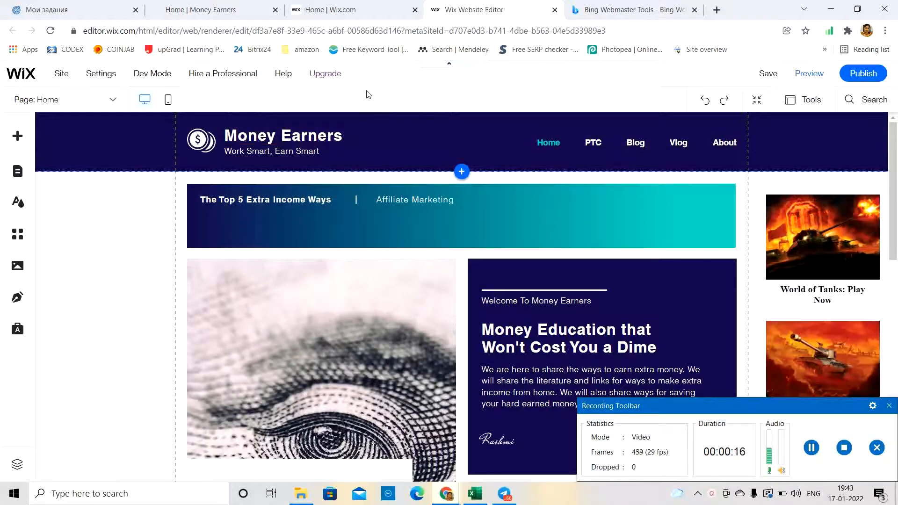
left_click(613, 9)
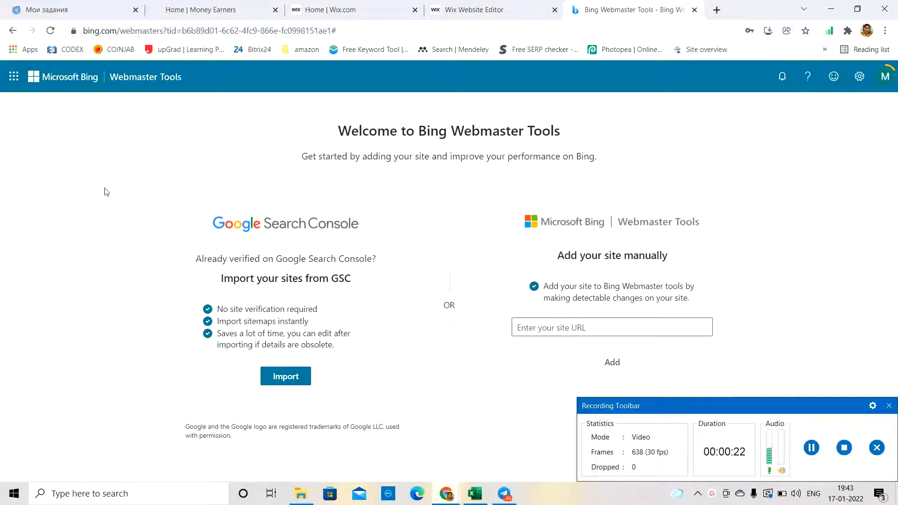
left_click(489, 8)
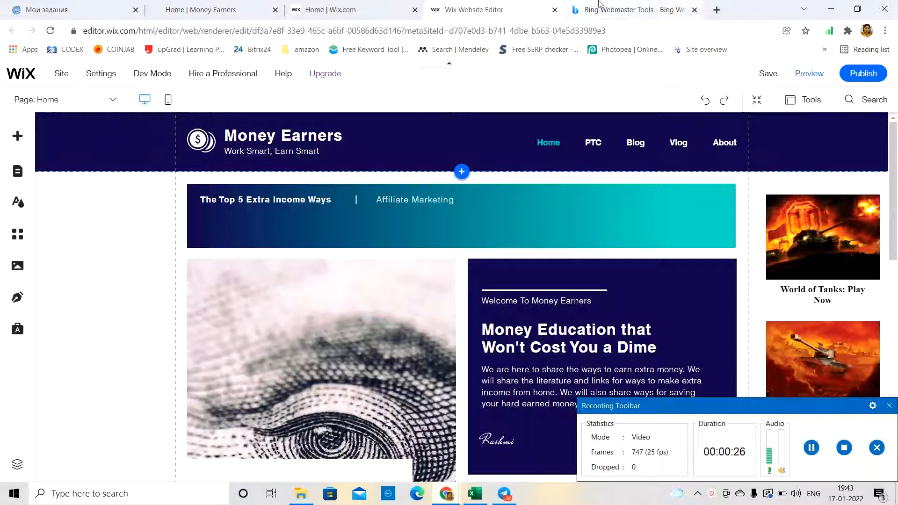
left_click(615, 10)
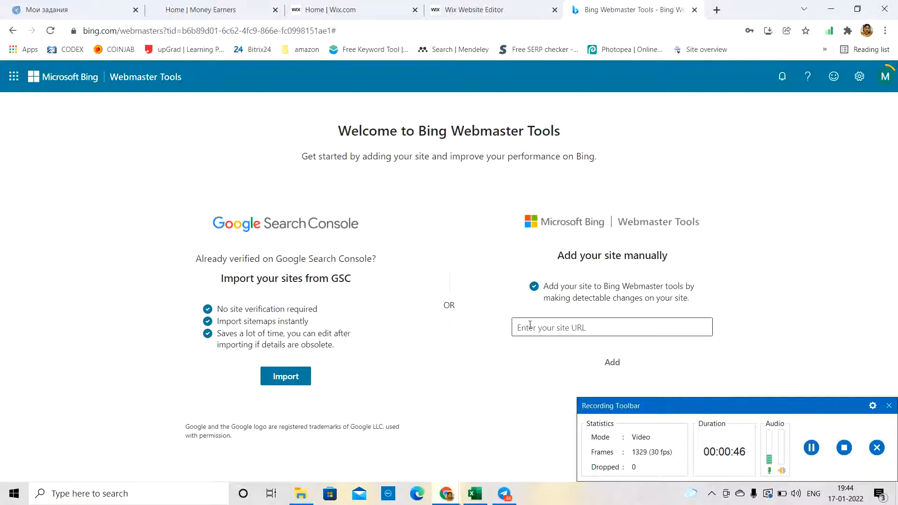
Open moneyearners.org in a new browser tab and copy its full address
left_click(714, 10)
type("moneyearners.org")
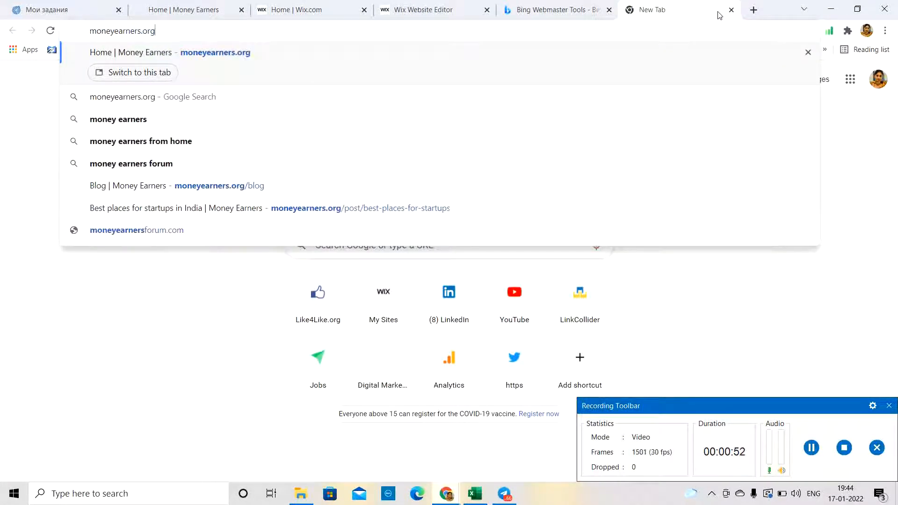
key("Return")
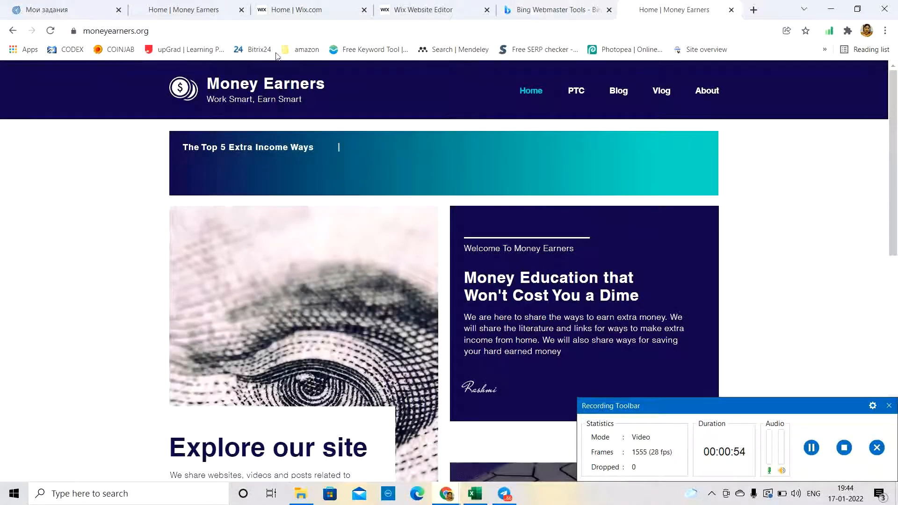
left_click(165, 31)
key("ctrl+c")
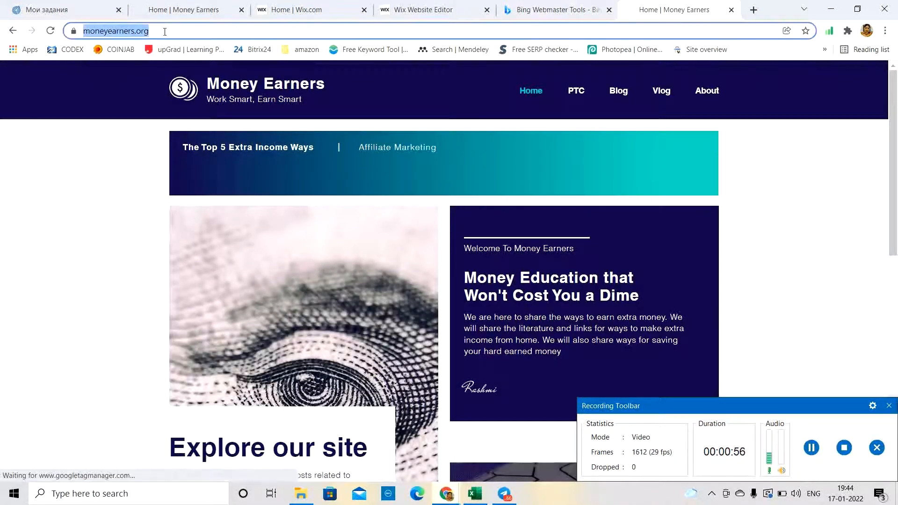
left_click(545, 14)
left_click(557, 328)
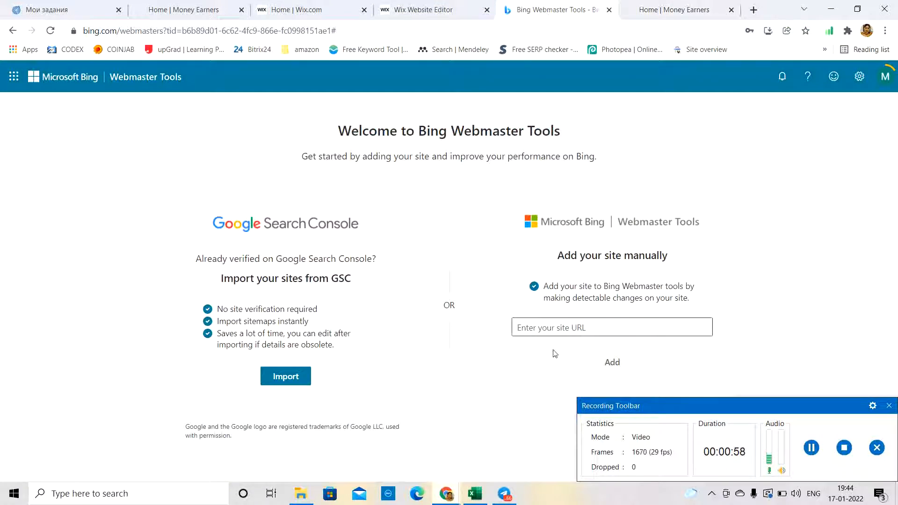
key("ctrl+v")
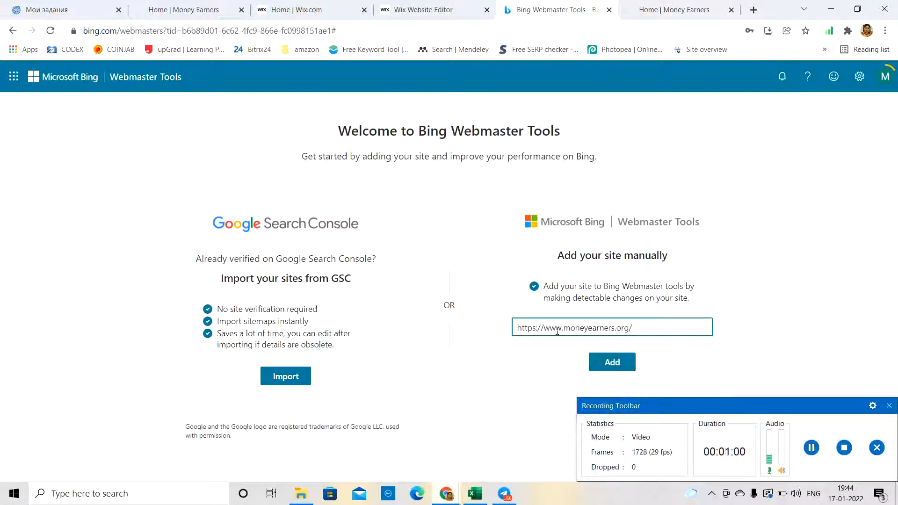
left_click(611, 368)
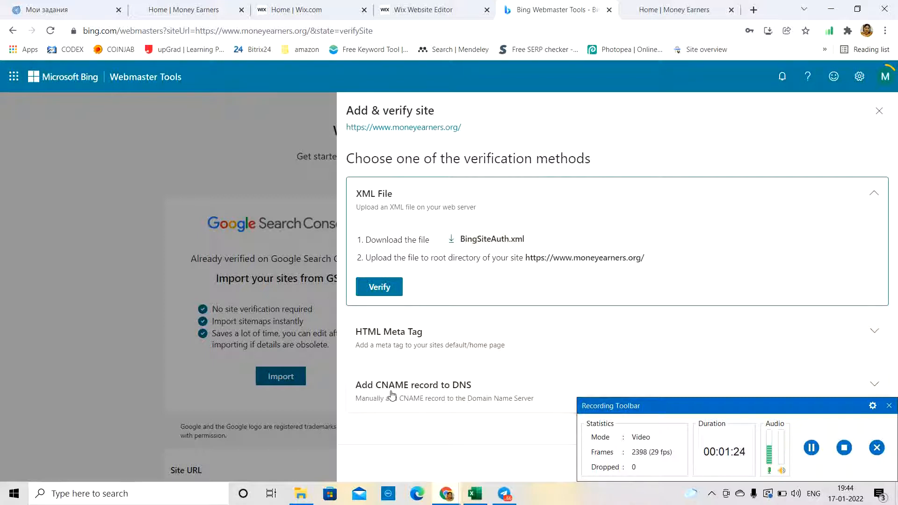
left_click(442, 336)
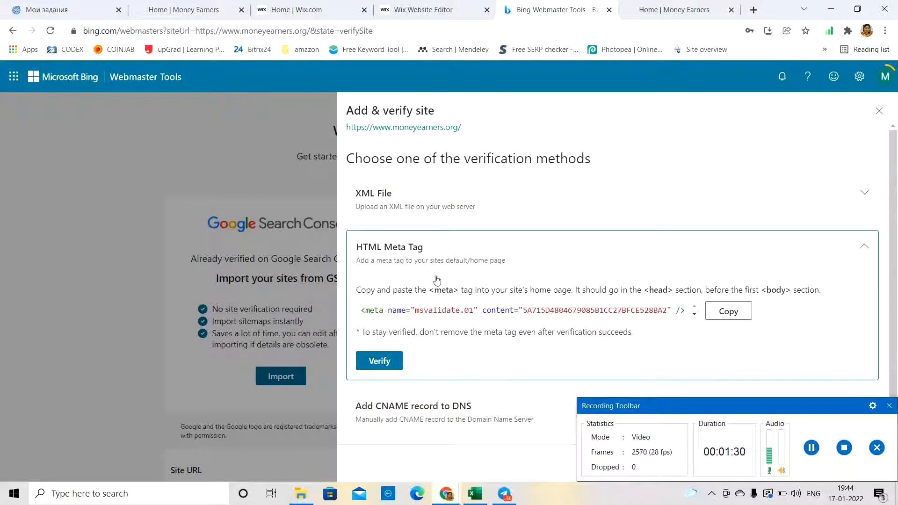
left_click(729, 317)
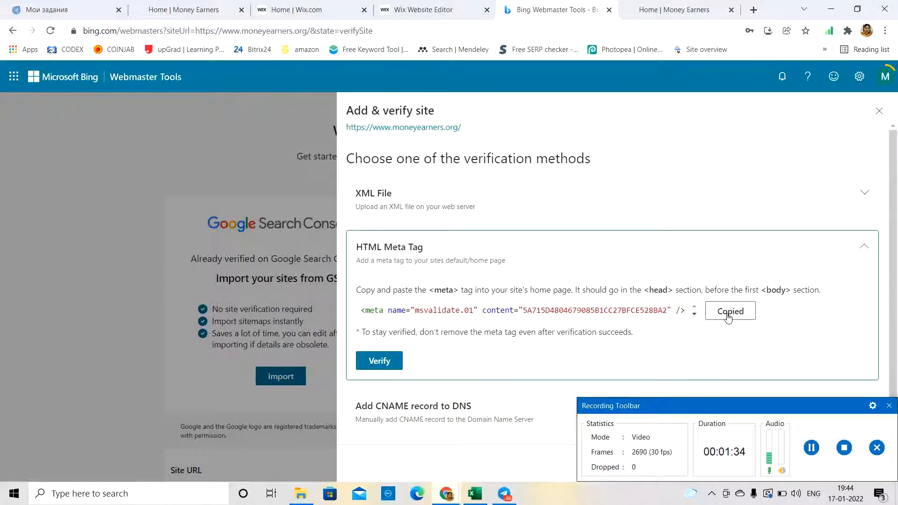
Switch to the Wix dashboard of the Money Earners site and open the Custom Code page in its advanced settings
left_click(664, 6)
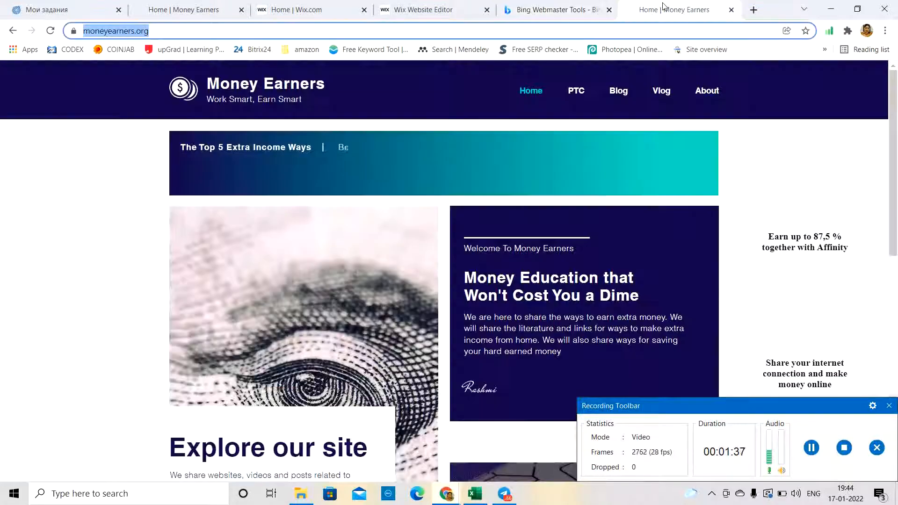
left_click(447, 9)
left_click(311, 10)
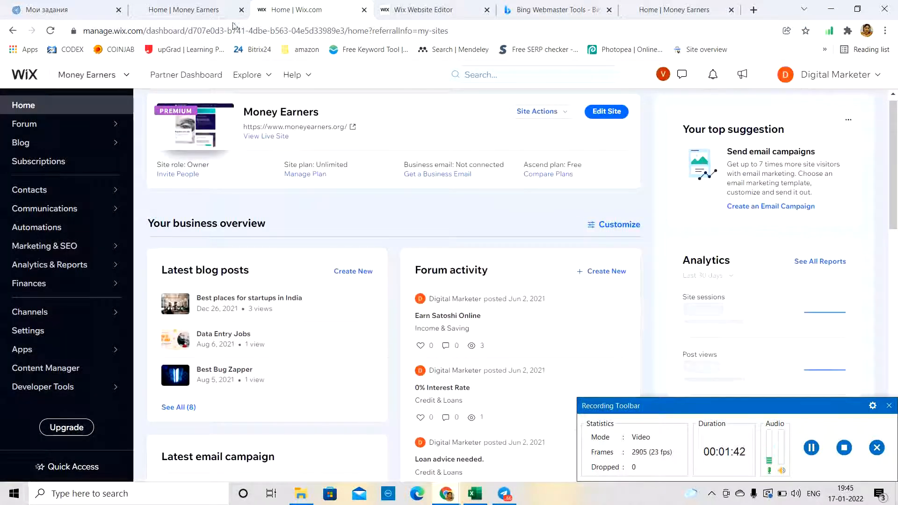
left_click(39, 333)
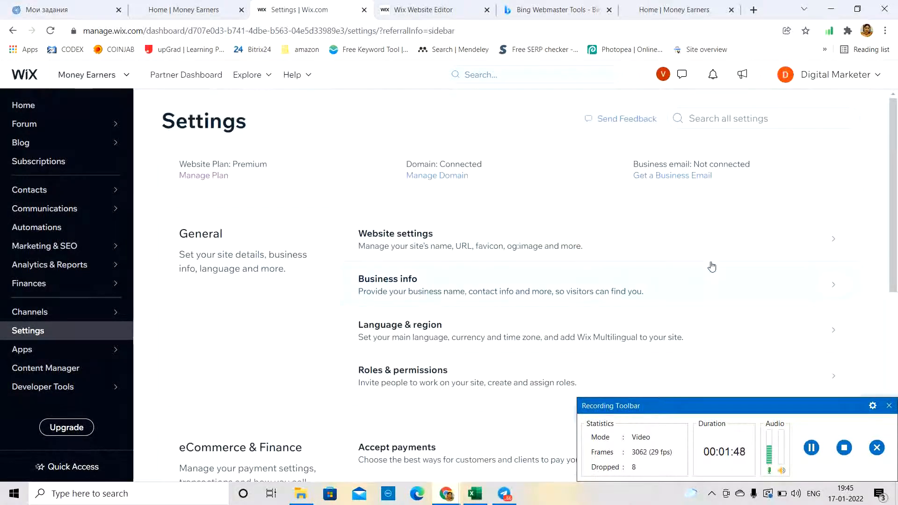
scroll(500, 384, "down", 7)
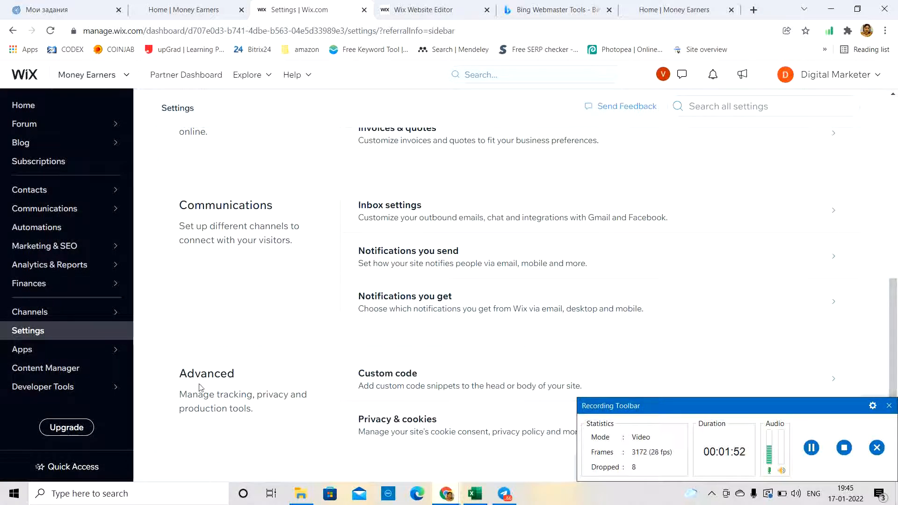
left_click(408, 376)
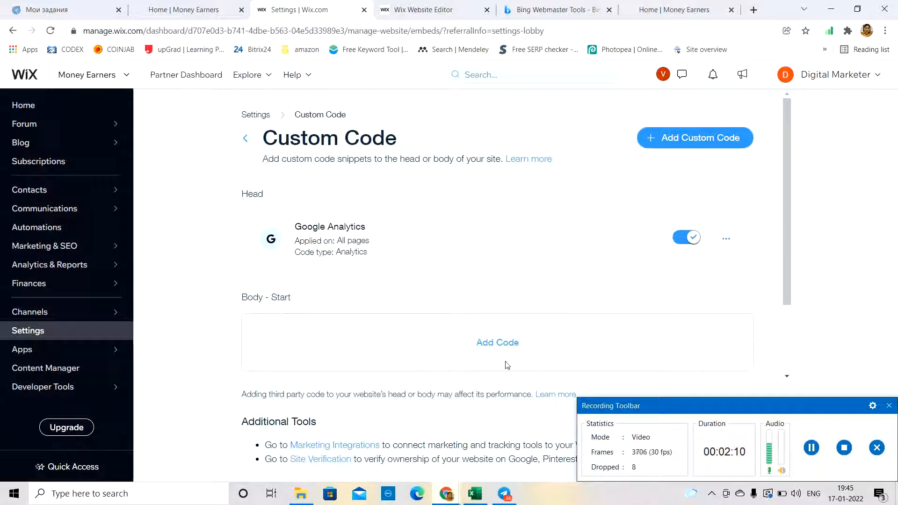
Create a custom code entry containing the copied Bing verification meta tag and name it Bing
left_click_drag(787, 276, 788, 295)
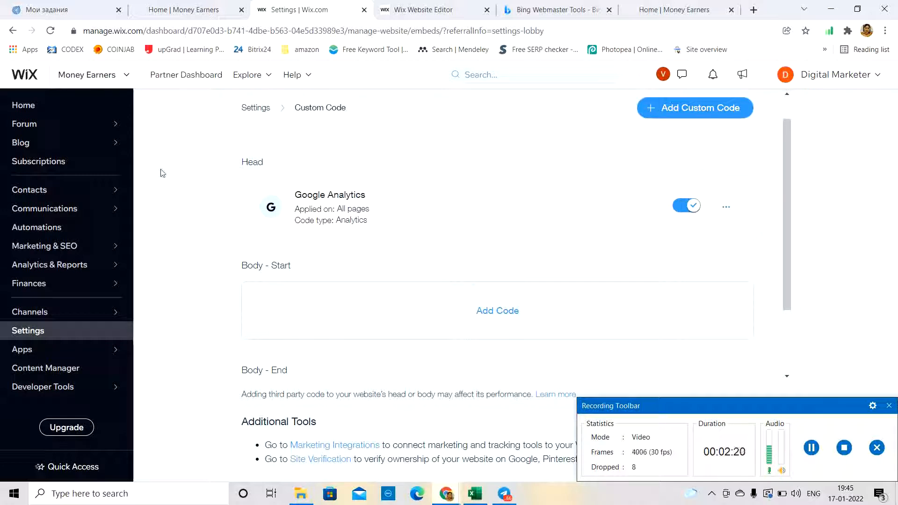
left_click(710, 115)
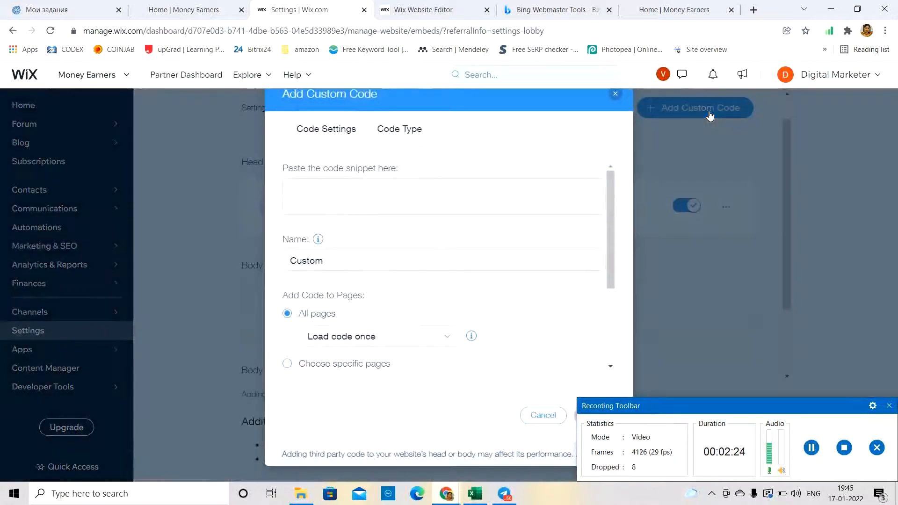
left_click(385, 188)
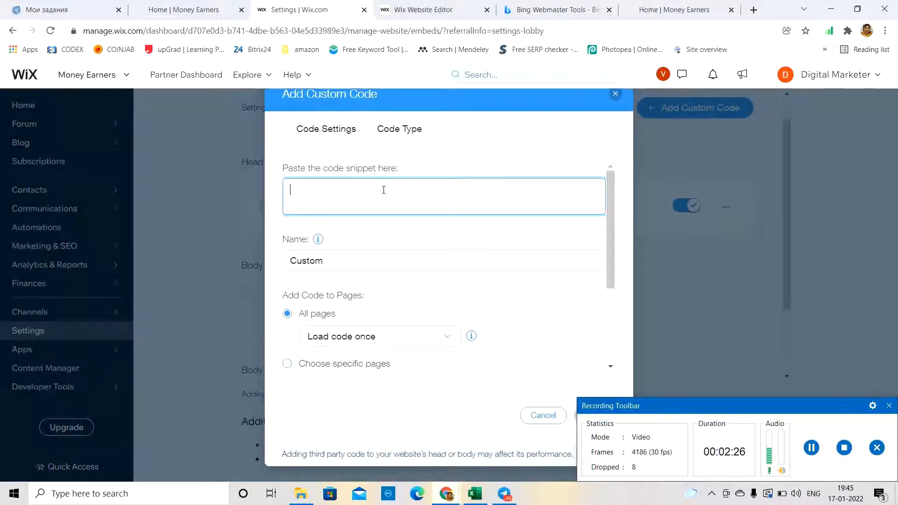
key("ctrl+v")
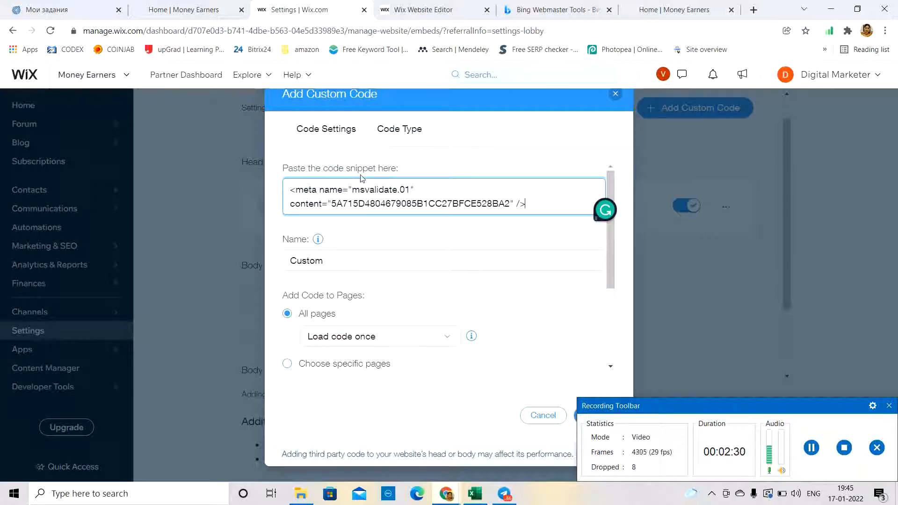
double_click(364, 262)
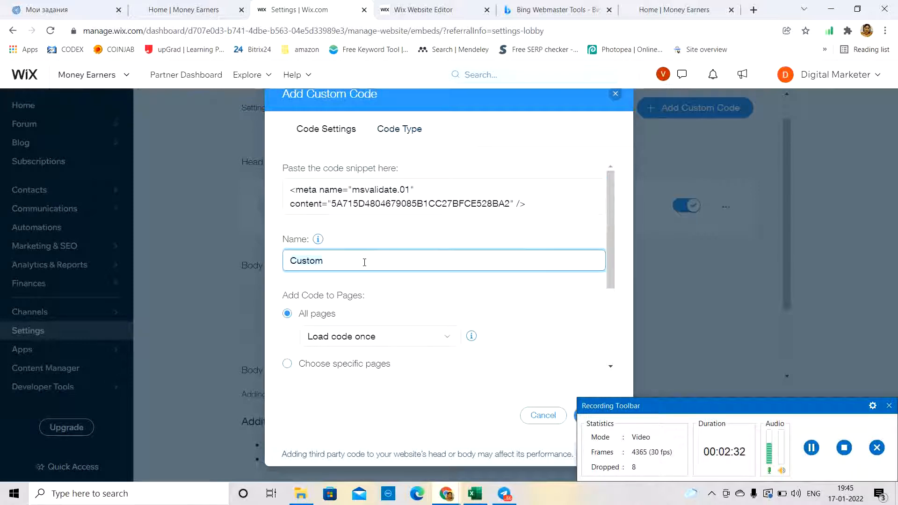
type("Bing")
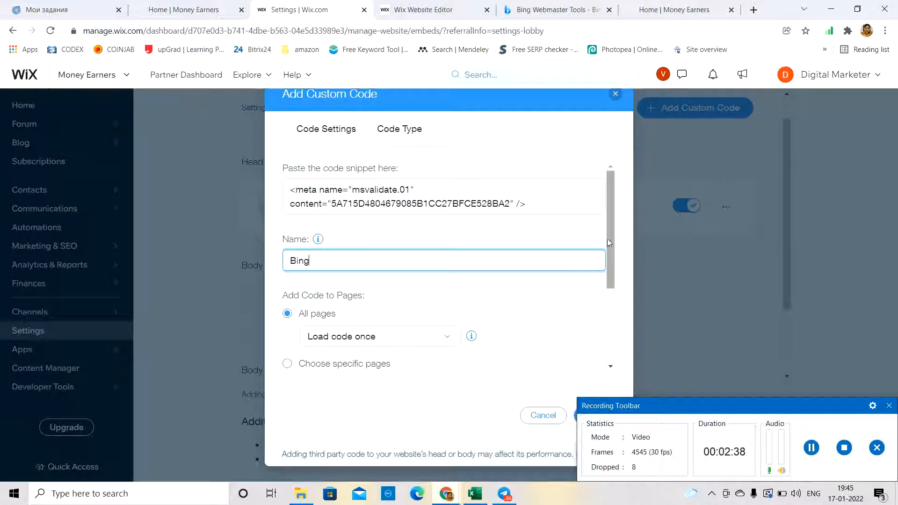
Check the code's placement in the head of all pages, keep the Essential code type, and apply the Bing entry
left_click_drag(607, 238, 608, 305)
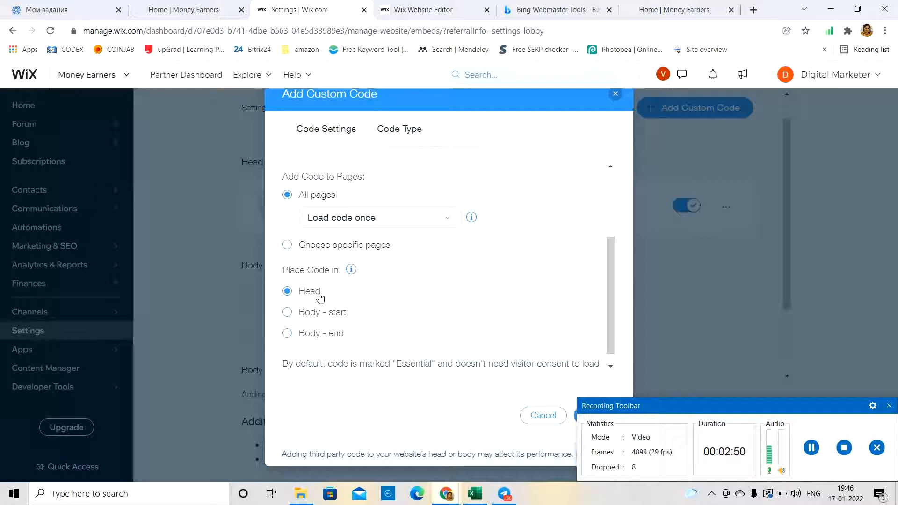
left_click_drag(611, 290, 615, 207)
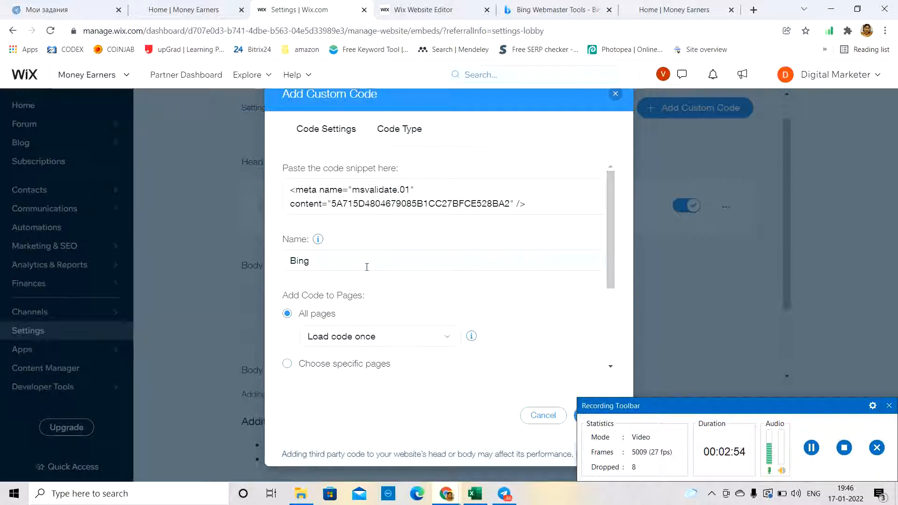
left_click(396, 133)
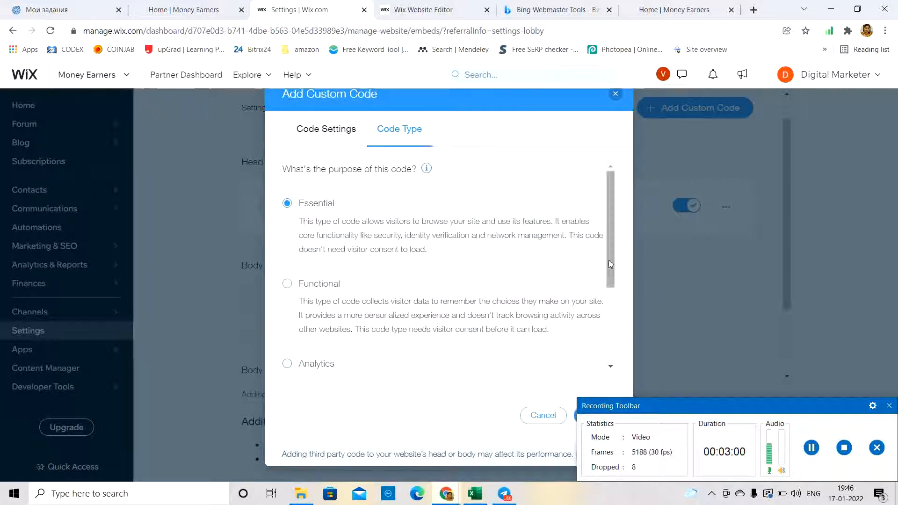
left_click_drag(608, 260, 637, 370)
left_click_drag(649, 409, 691, 394)
left_click(587, 417)
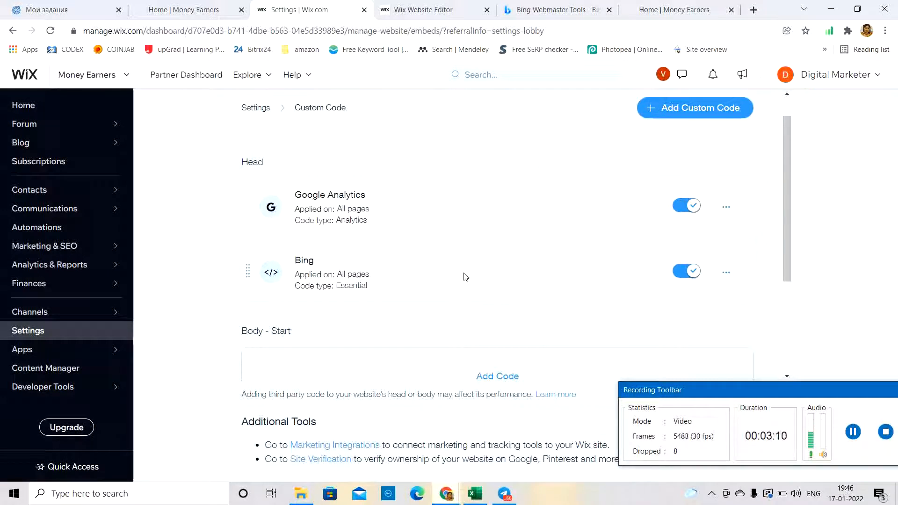
Switch to Bing Webmaster Tools, try to verify the site with the HTML Meta Tag method, and read the verification feedback
left_click(546, 19)
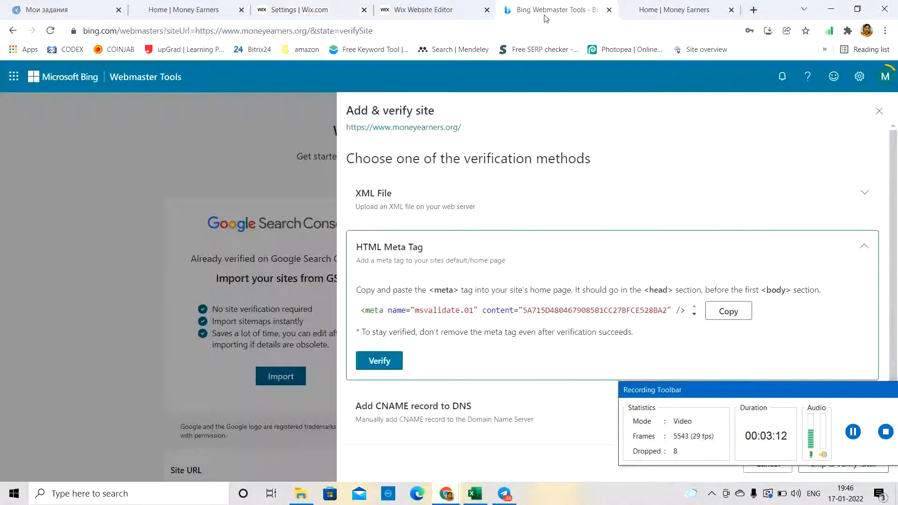
left_click(377, 364)
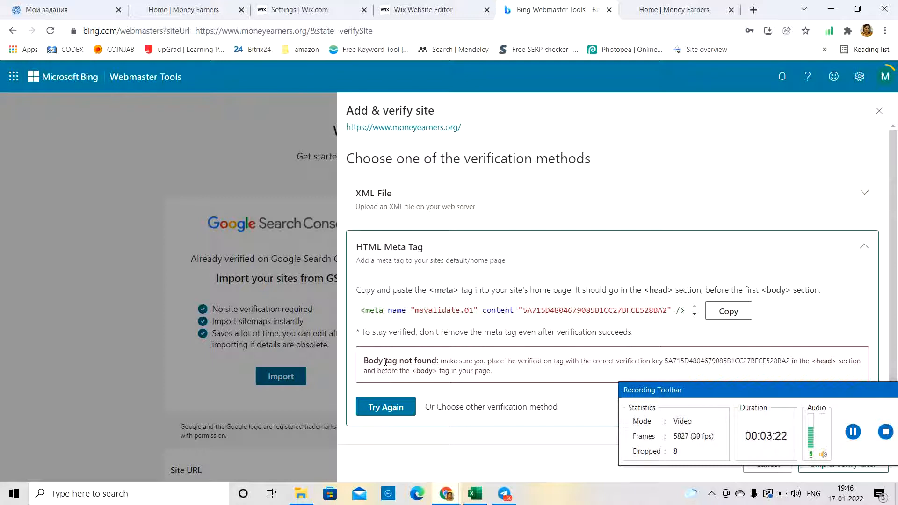
left_click_drag(386, 362, 413, 362)
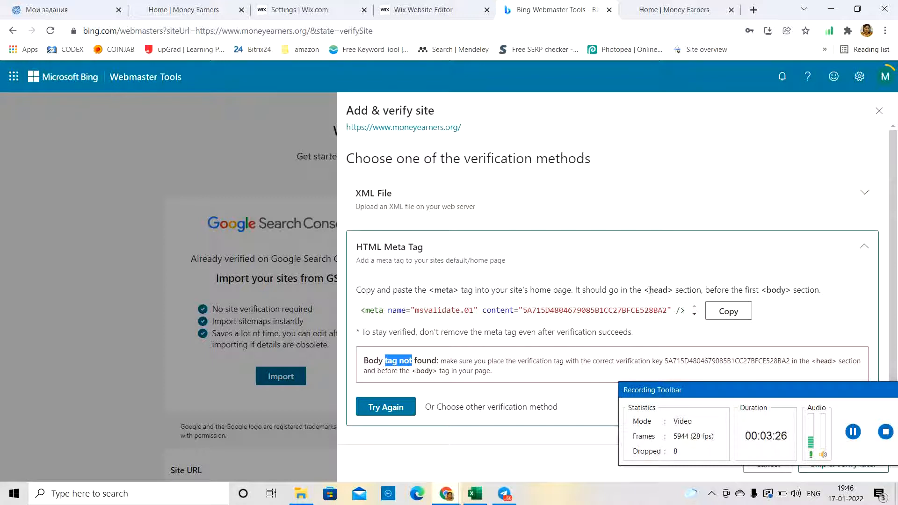
left_click_drag(644, 290, 702, 291)
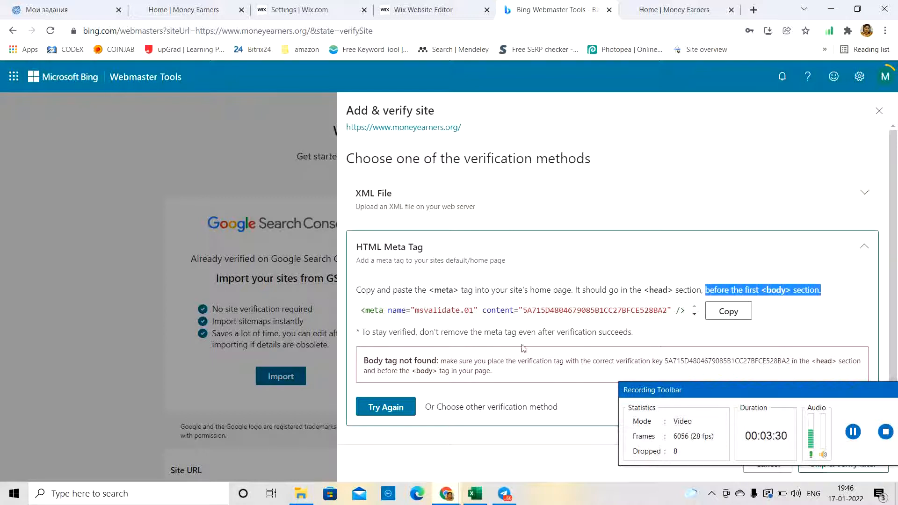
left_click_drag(387, 361, 443, 363)
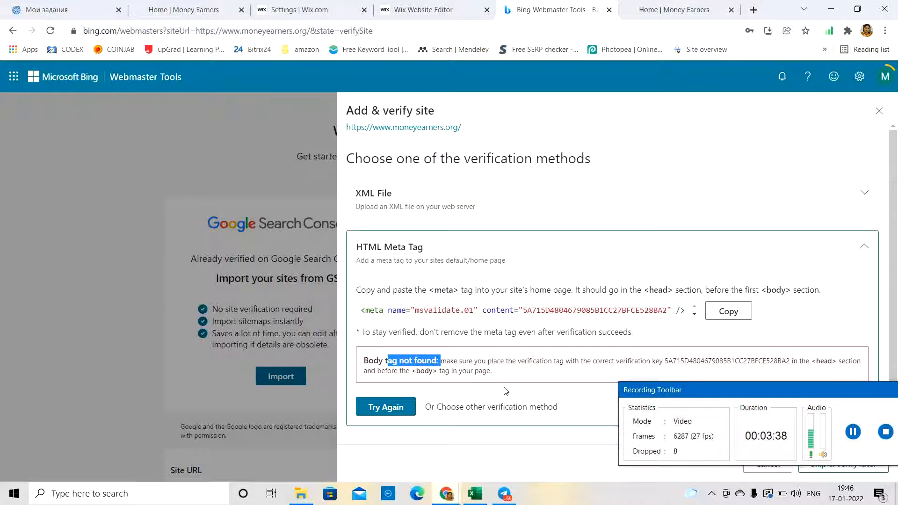
Reload the live moneyearners.org home page and display its page source
left_click(419, 10)
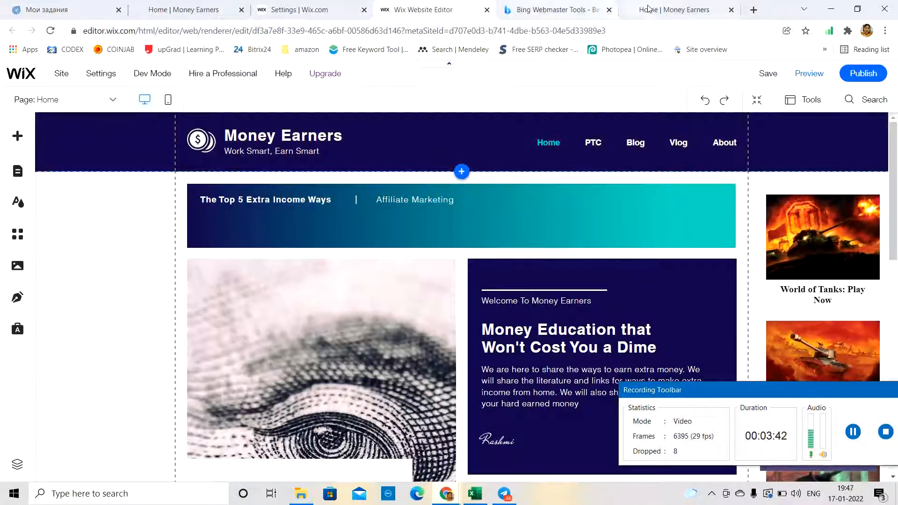
left_click(674, 10)
left_click(93, 30)
key("Return")
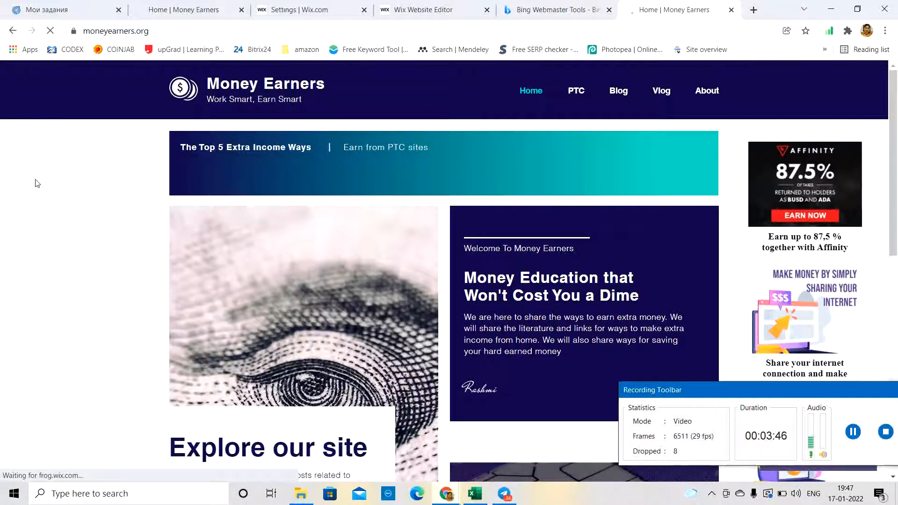
right_click(740, 164)
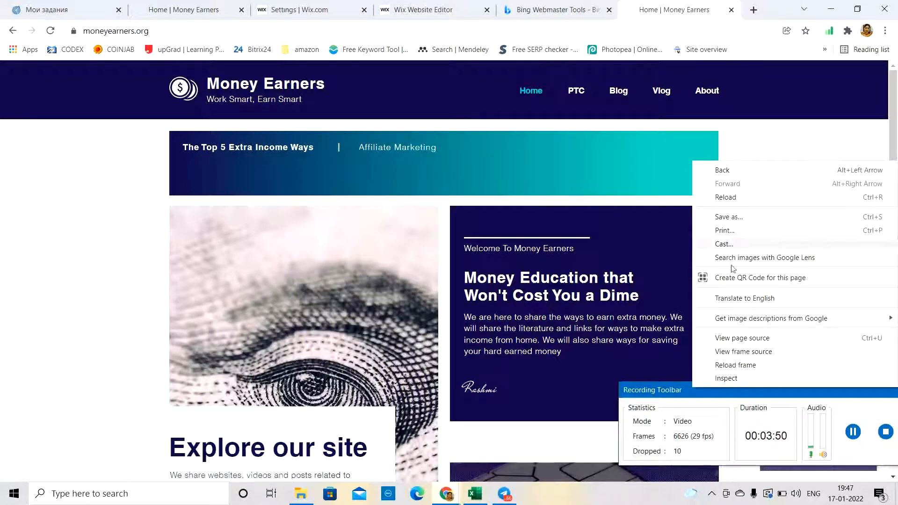
left_click(736, 339)
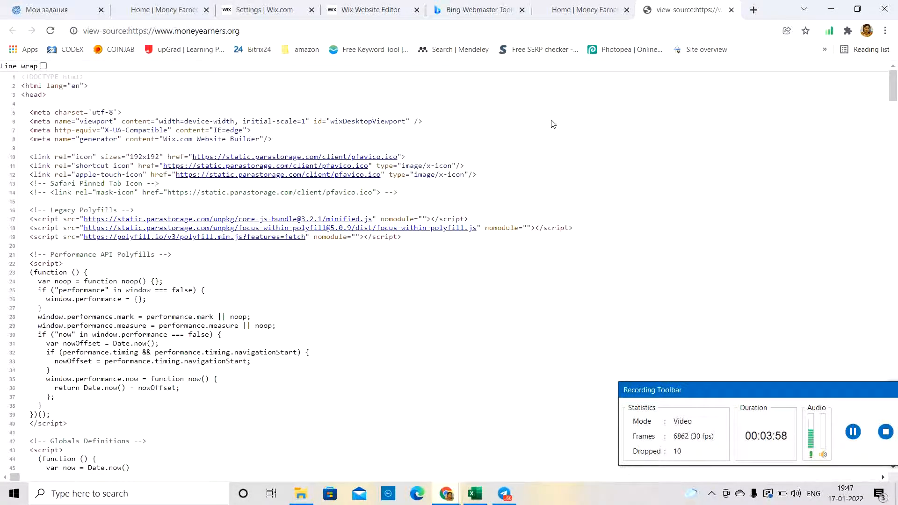
Copy the HTML verification meta tag from Bing Webmaster Tools and search the moneyearners.org page source for it
left_click(487, 9)
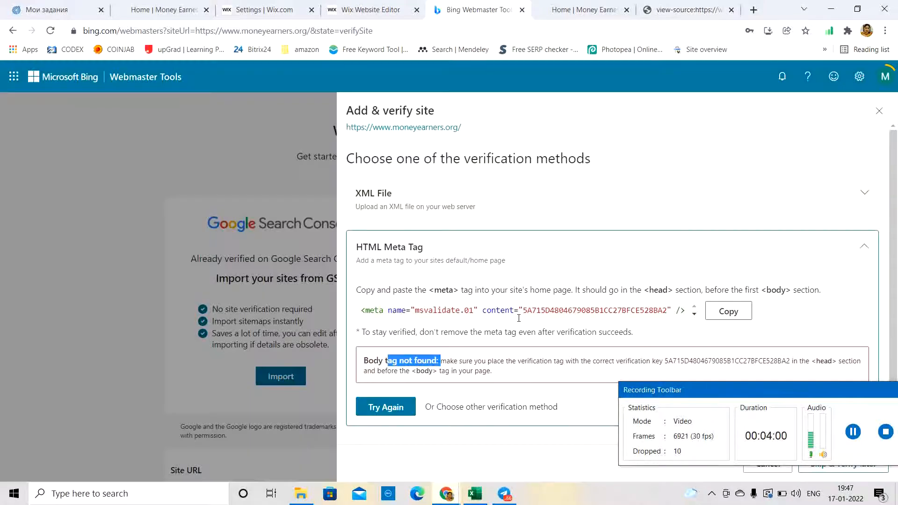
left_click_drag(523, 310, 667, 311)
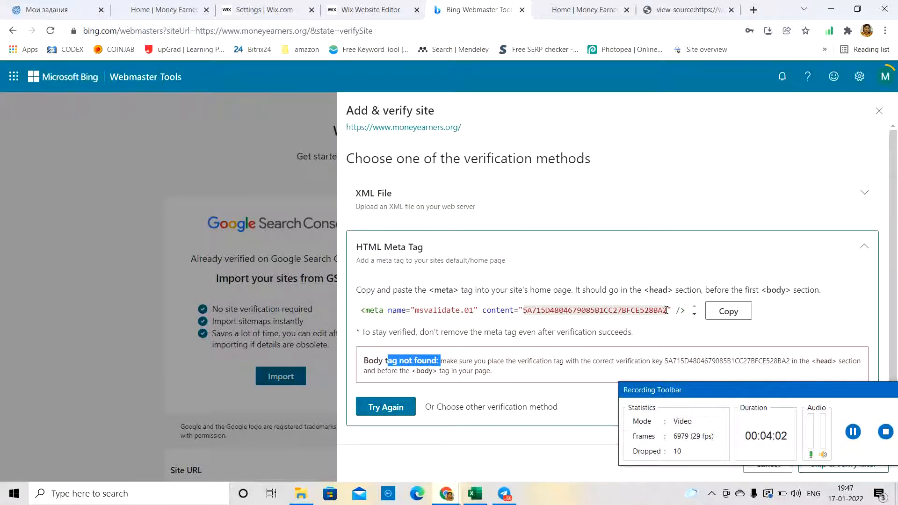
left_click(676, 12)
key("ctrl+f")
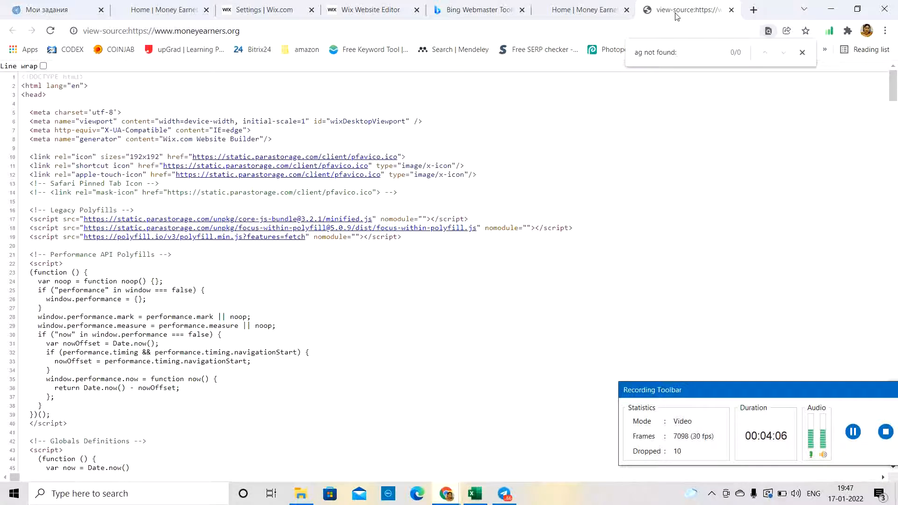
left_click(593, 8)
left_click(477, 10)
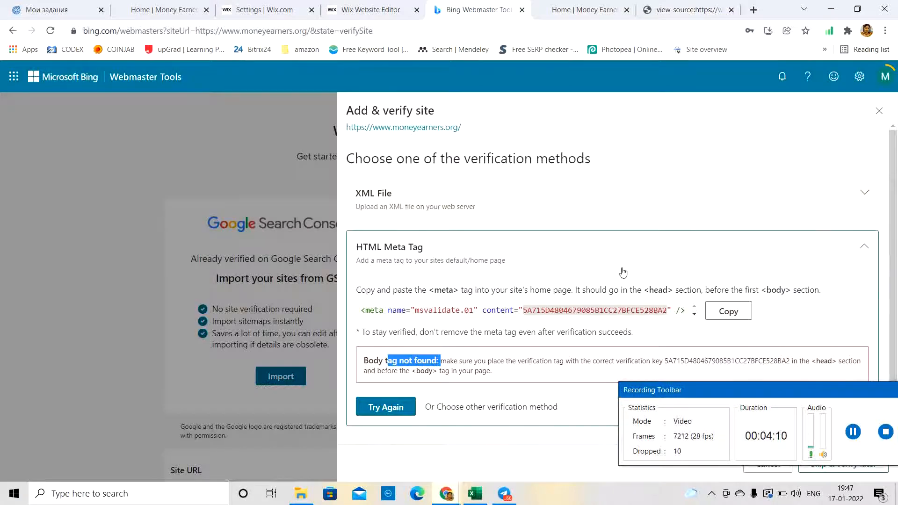
left_click(734, 313)
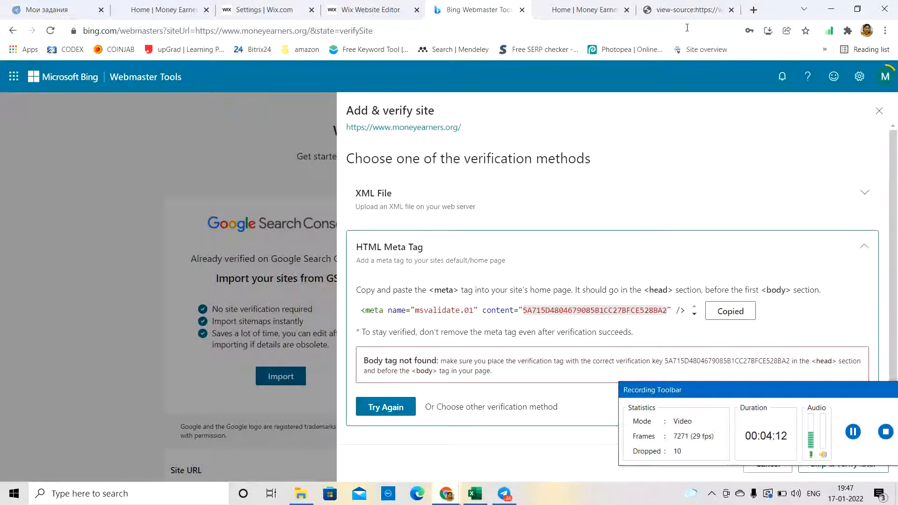
left_click(678, 13)
key("ctrl+v")
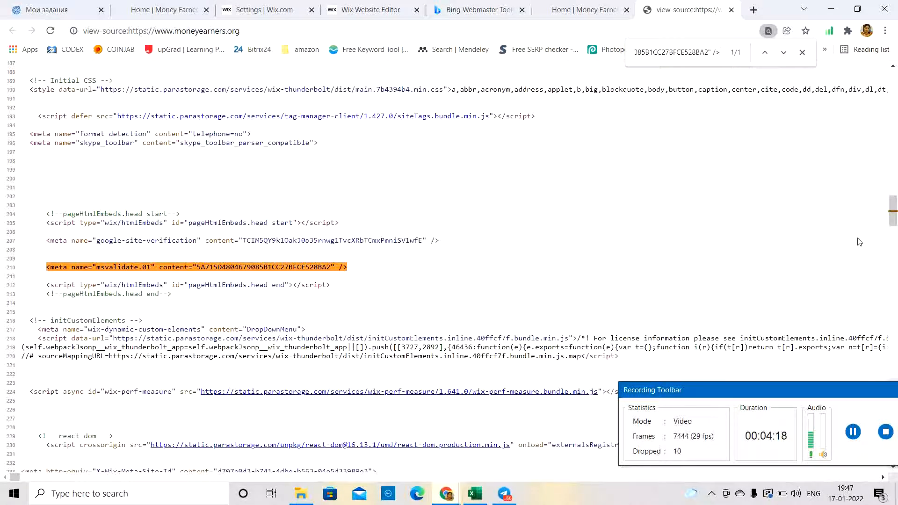
Search the page source for <head> and examine where the head section opens and closes relative to the Bing verification tag and the body
left_click_drag(893, 208, 897, 248)
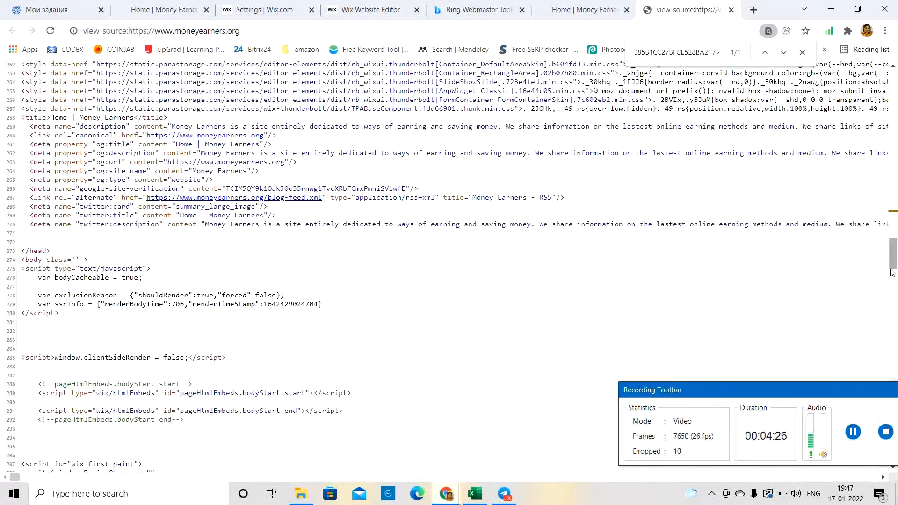
left_click_drag(895, 268, 894, 160)
key("ctrl+f")
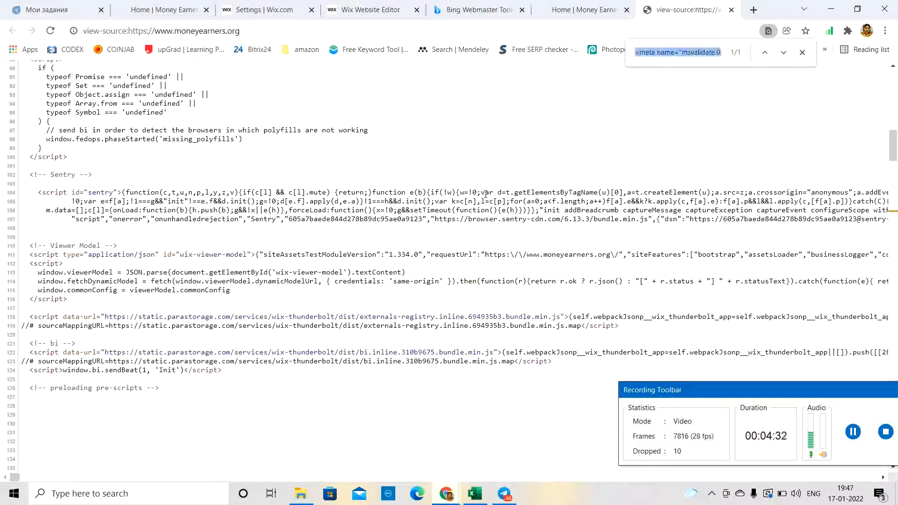
type("<he")
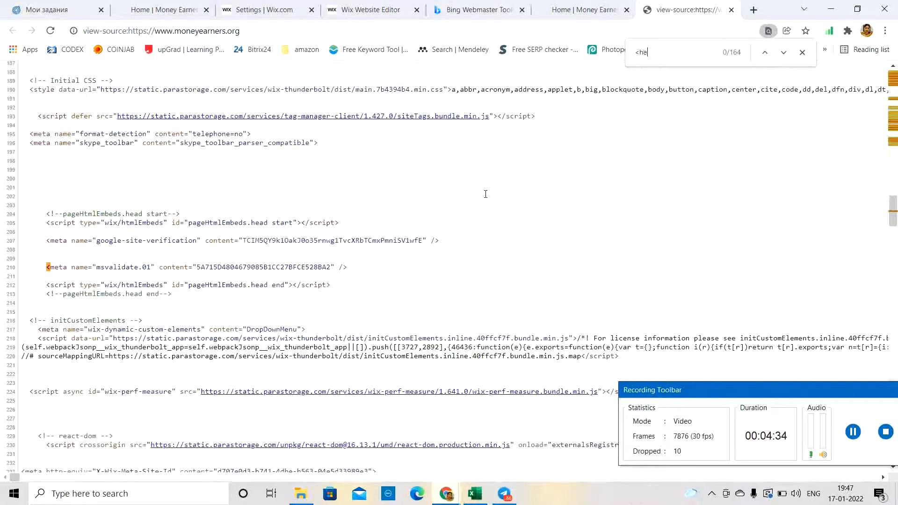
type("ad>")
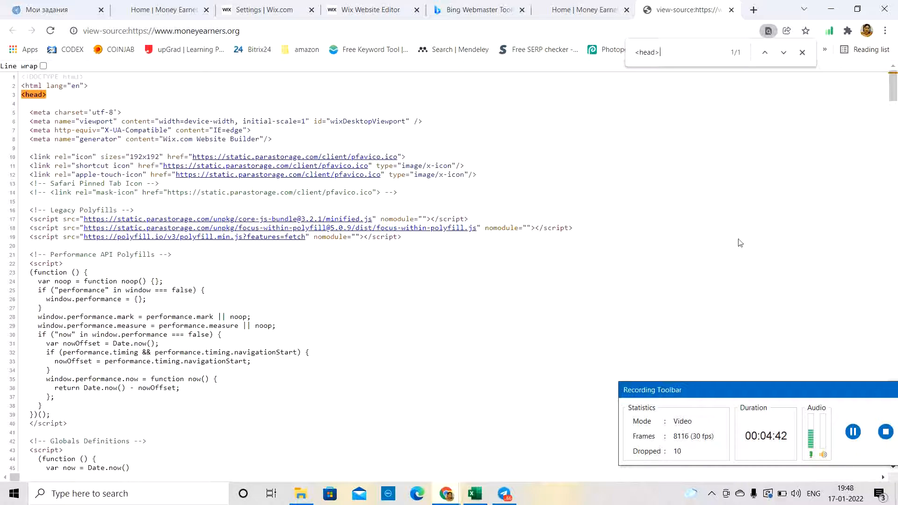
left_click(894, 131)
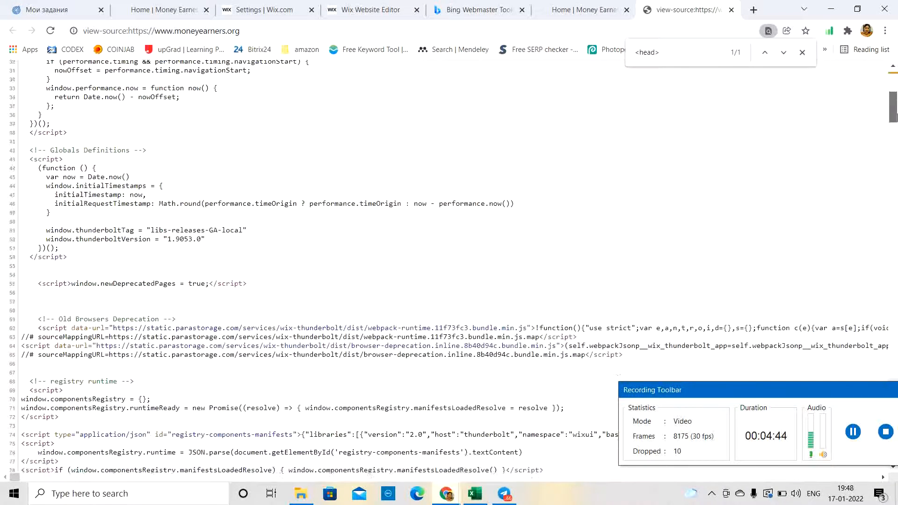
left_click_drag(894, 131, 895, 78)
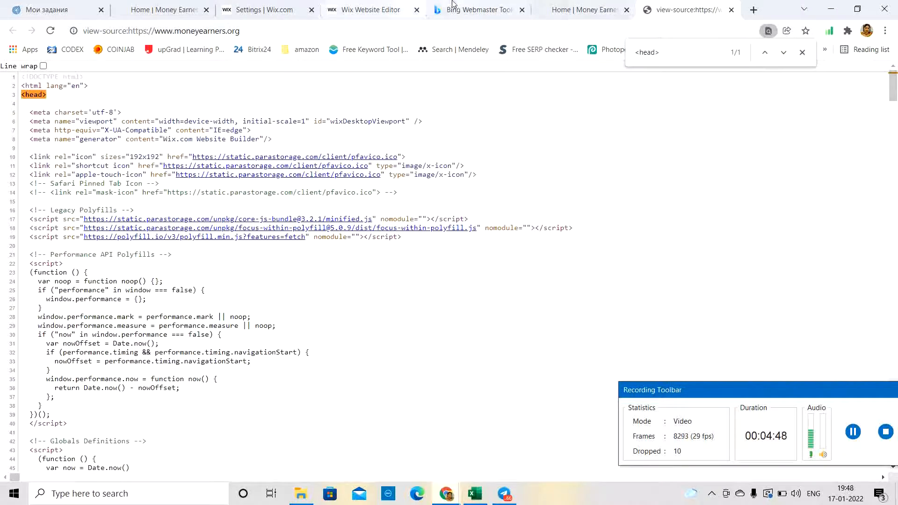
Switch to Bing Webmaster Tools and retry the site verification with the HTML Meta Tag method
left_click(466, 8)
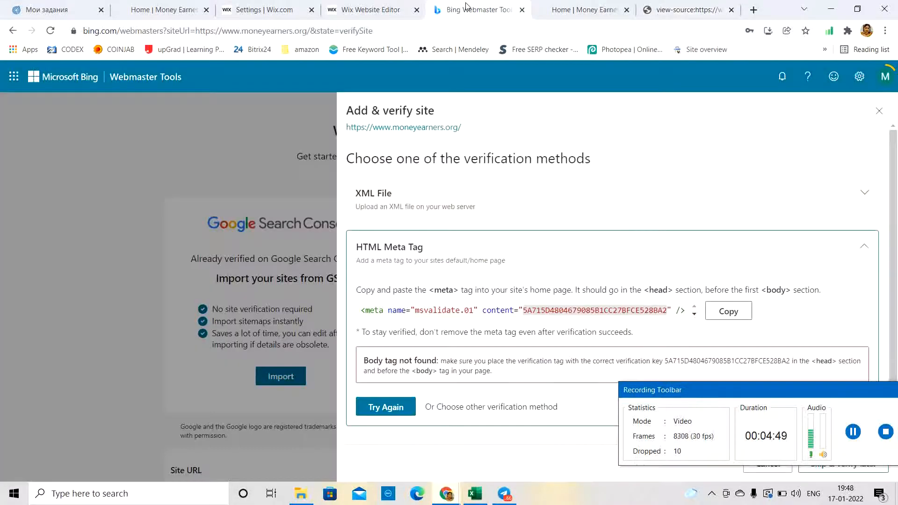
left_click(384, 408)
left_click(853, 432)
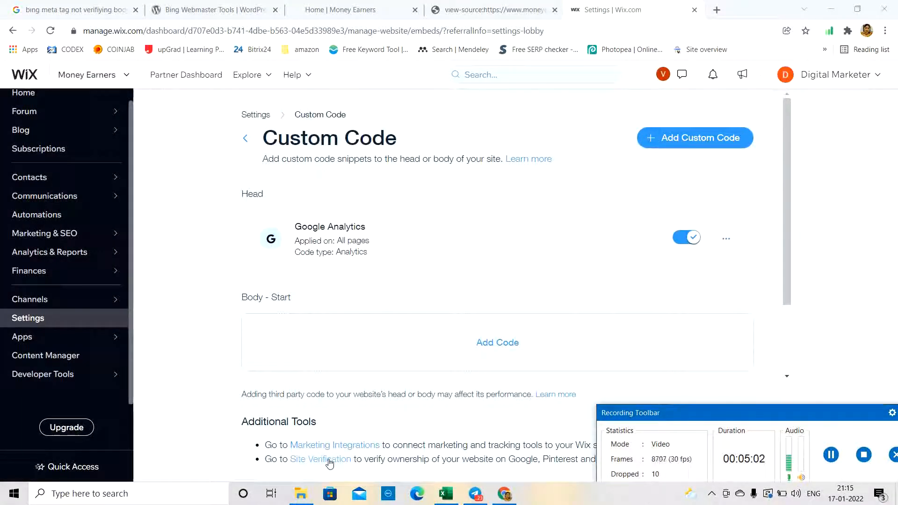
From Wix's Custom Code page, open Site Verification and expand the Bing Webmaster Tools entry
left_click(330, 461)
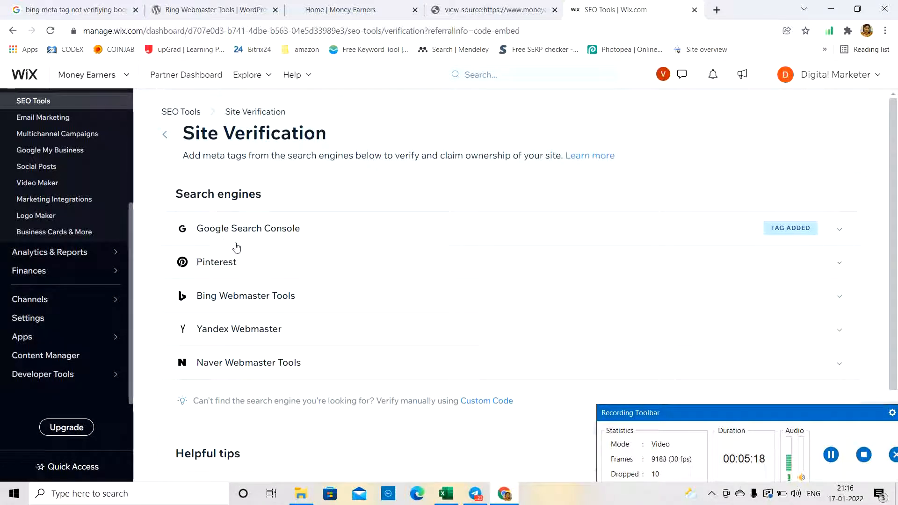
left_click(251, 301)
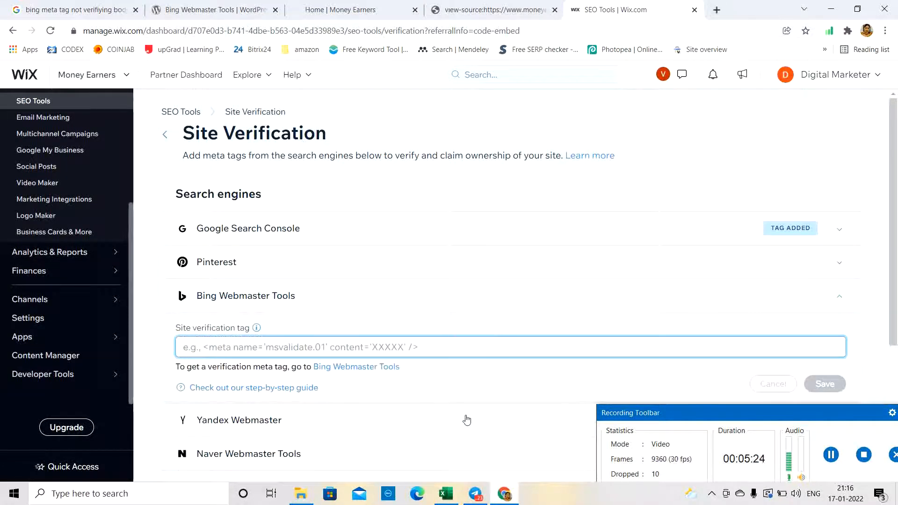
left_click(412, 497)
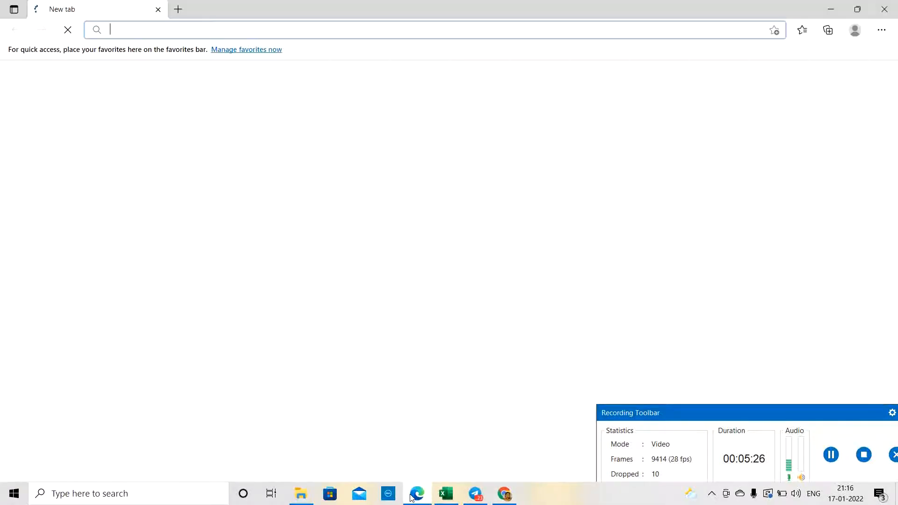
type("b")
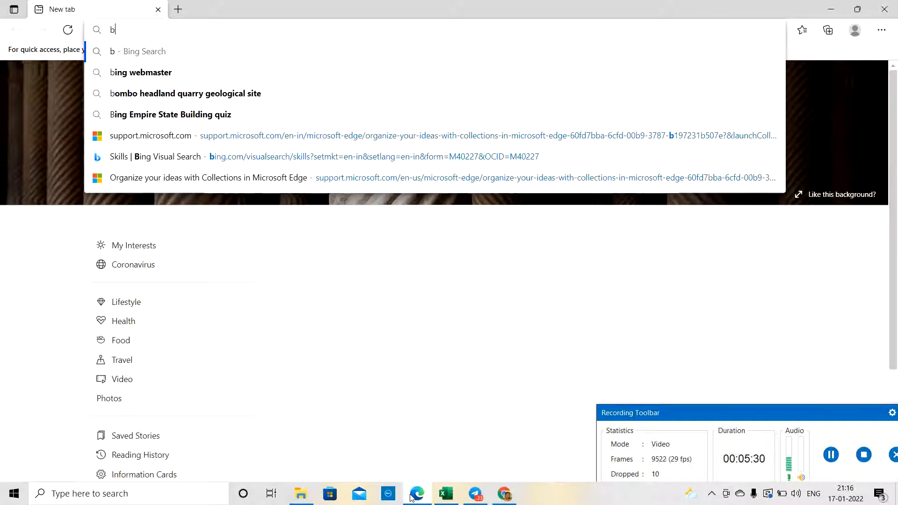
key("Down")
key("Return")
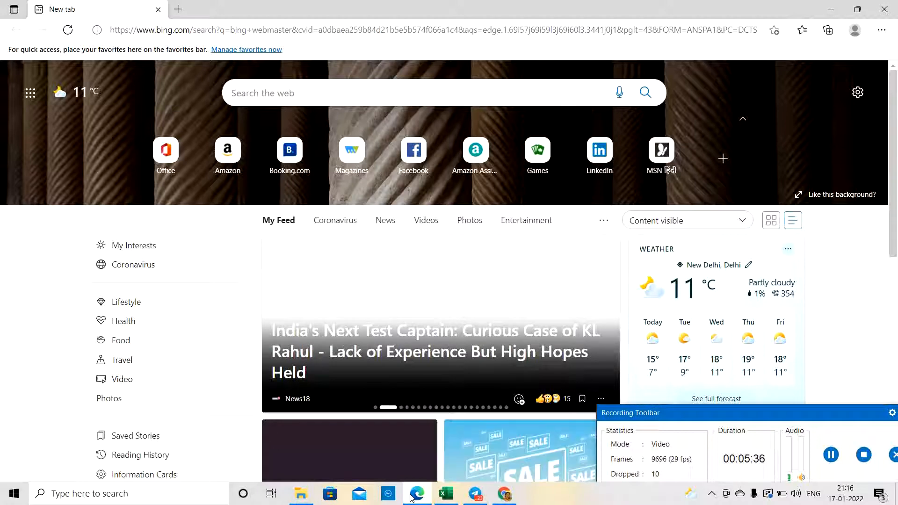
left_click(412, 496)
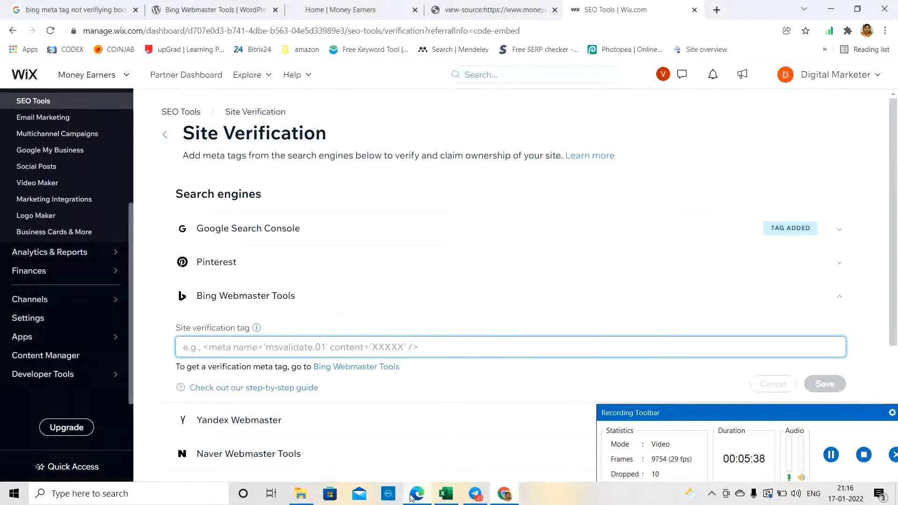
left_click(832, 455)
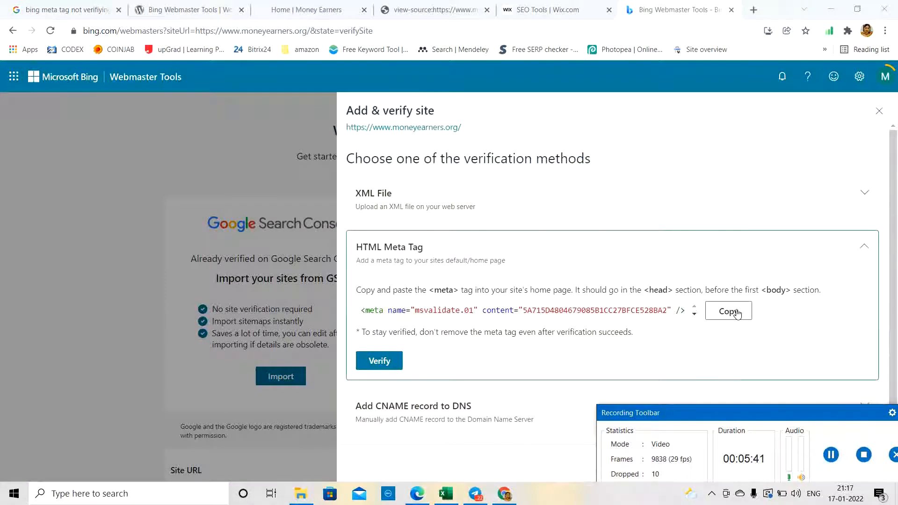
Copy the HTML meta tag from Bing Webmaster Tools and save it as the Bing site verification tag in Wix Site Verification
left_click(737, 313)
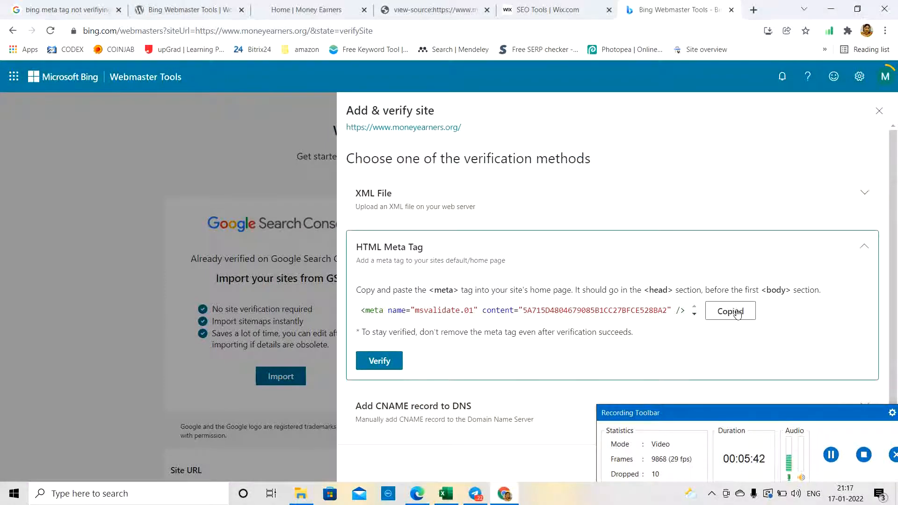
left_click(171, 11)
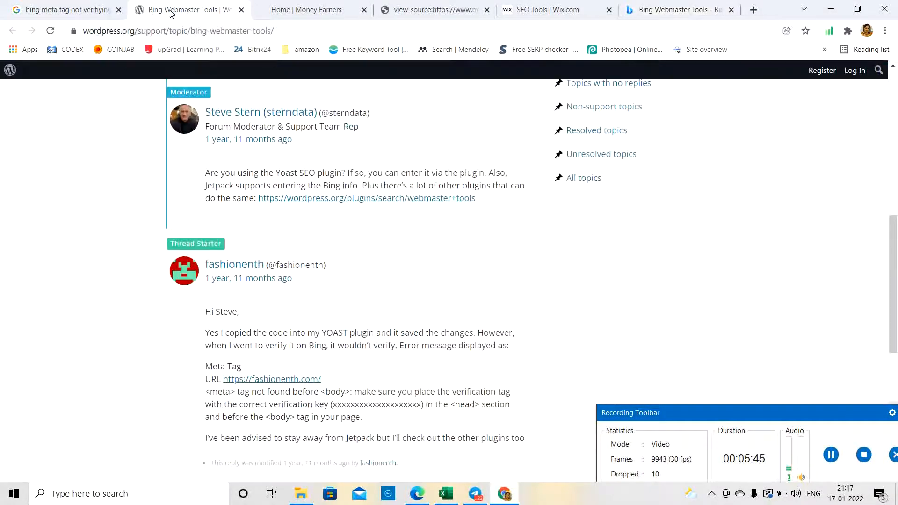
left_click(447, 14)
left_click(547, 10)
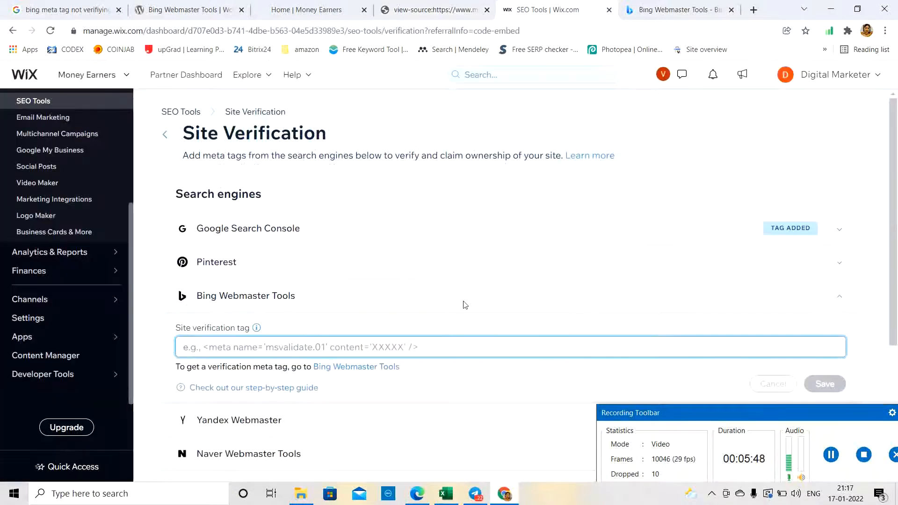
key("ctrl+v")
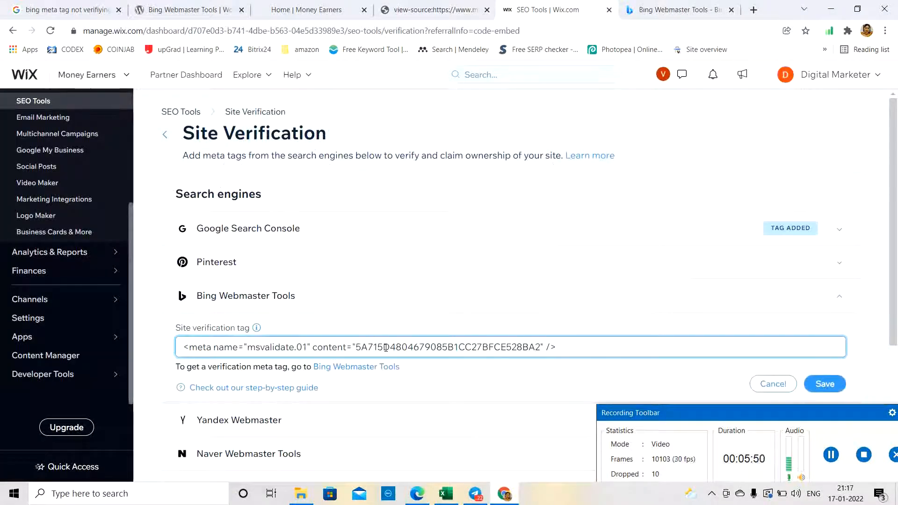
left_click(832, 388)
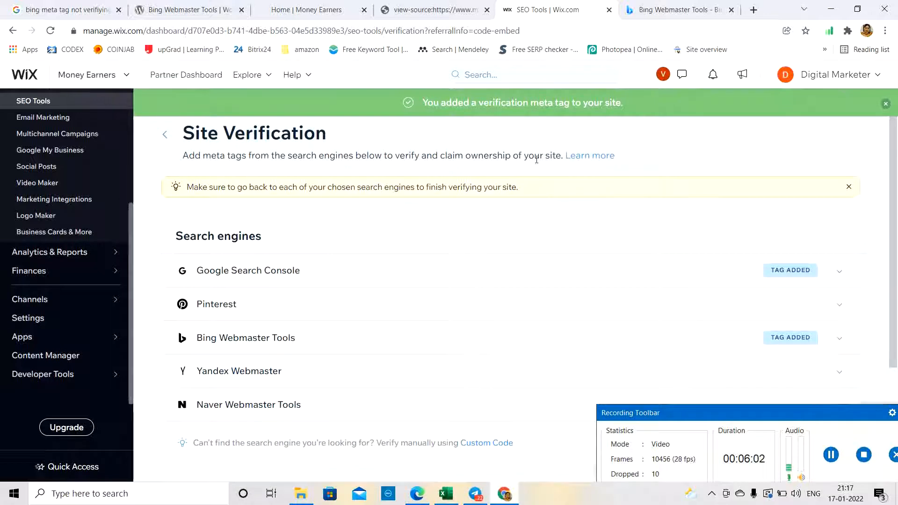
Try to verify the site with the HTML Meta Tag in Bing Webmaster Tools, and review the other verification methods and Wix's Bing verification article
left_click(656, 10)
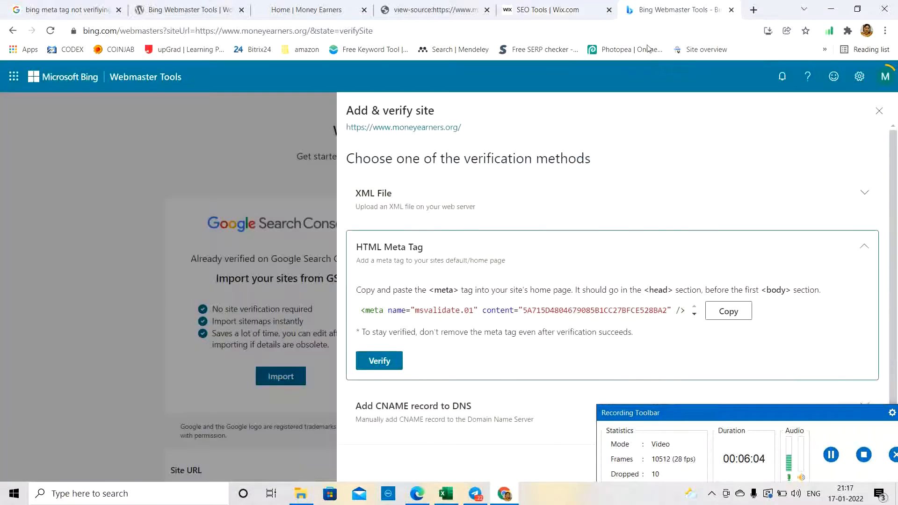
left_click(396, 365)
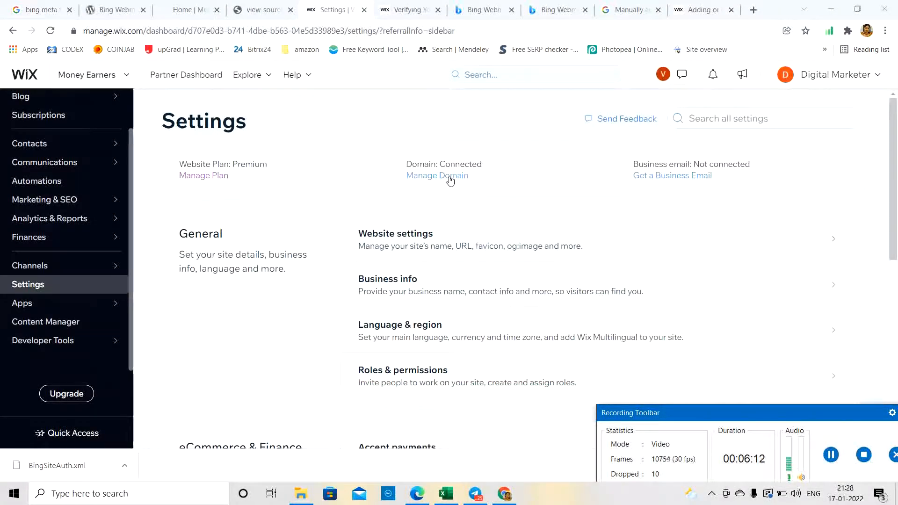
left_click(552, 12)
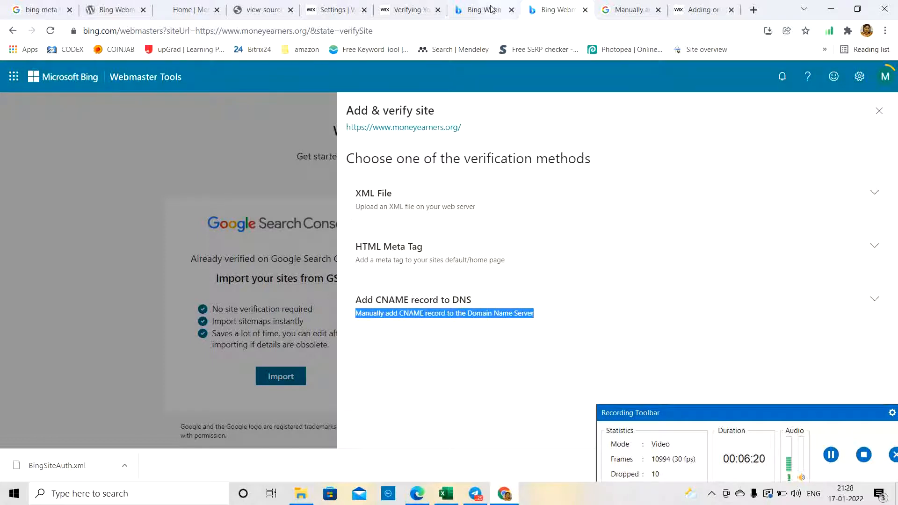
left_click(396, 10)
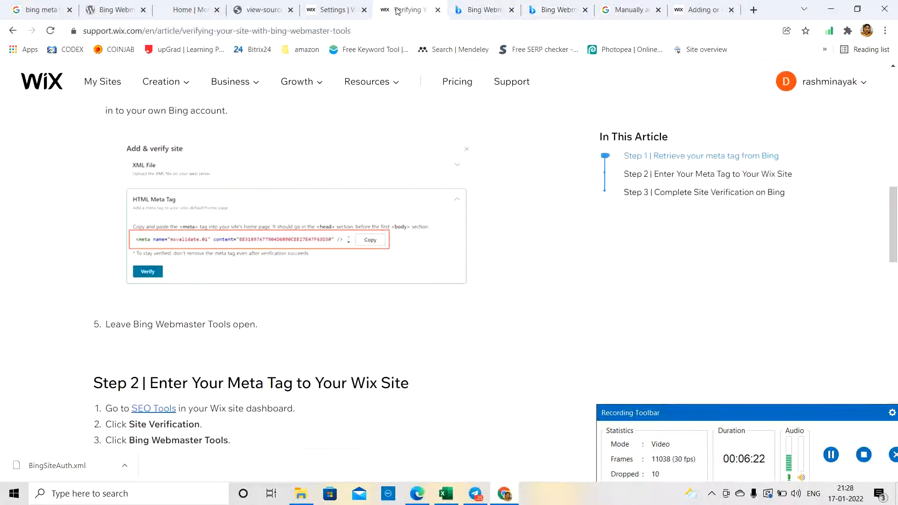
Return to the Wix site settings and open the DNS records of the domain moneyearners.org for management
left_click(330, 7)
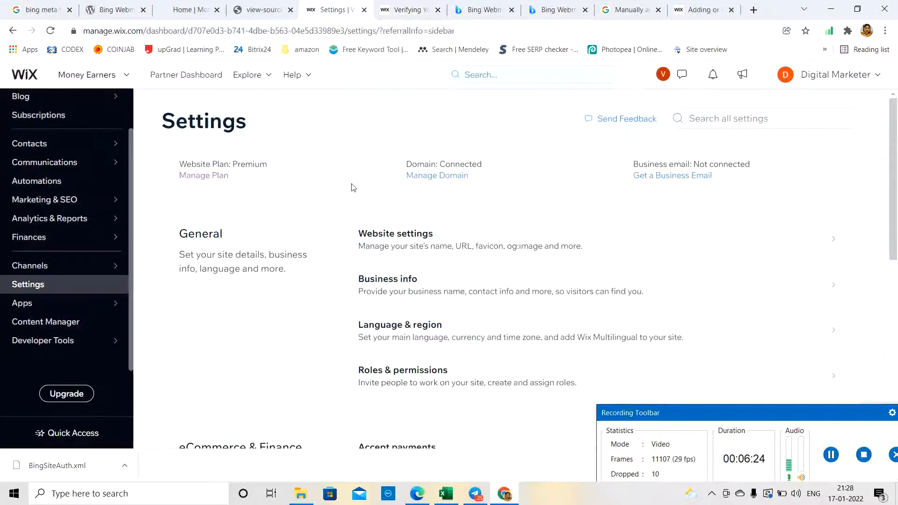
left_click(423, 177)
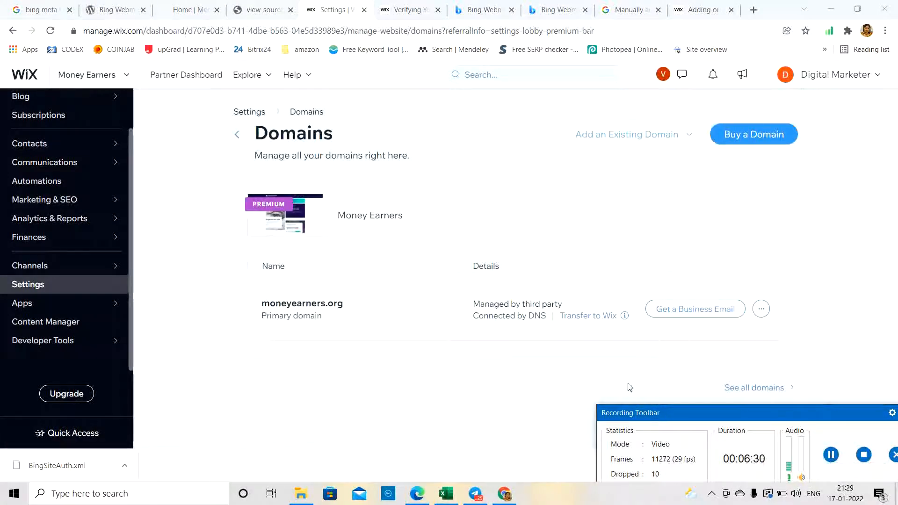
left_click(761, 310)
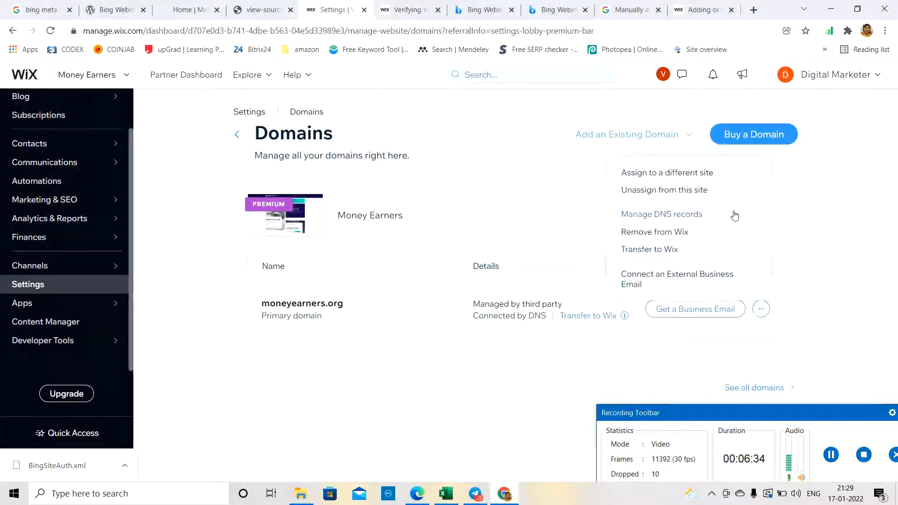
left_click(694, 215)
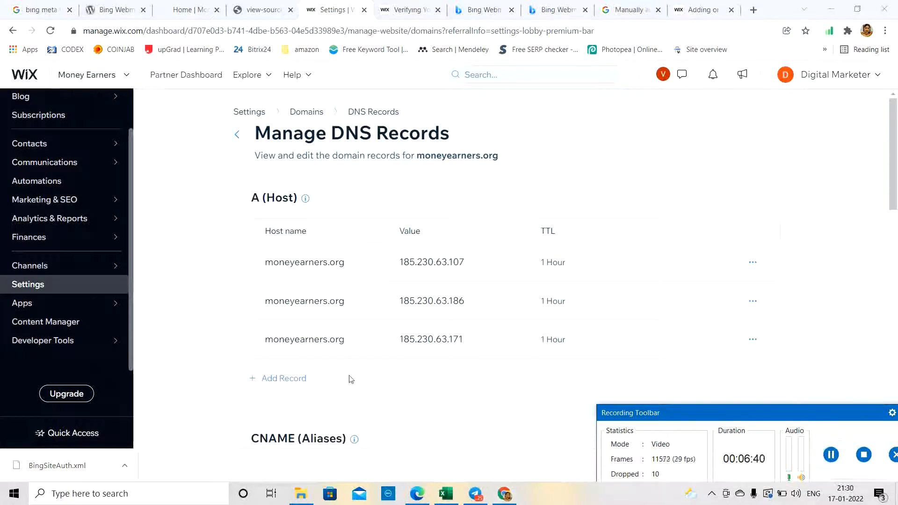
Start a new A (Host) record and paste the CNAME verification name from Bing Webmaster Tools as its host name
left_click(279, 386)
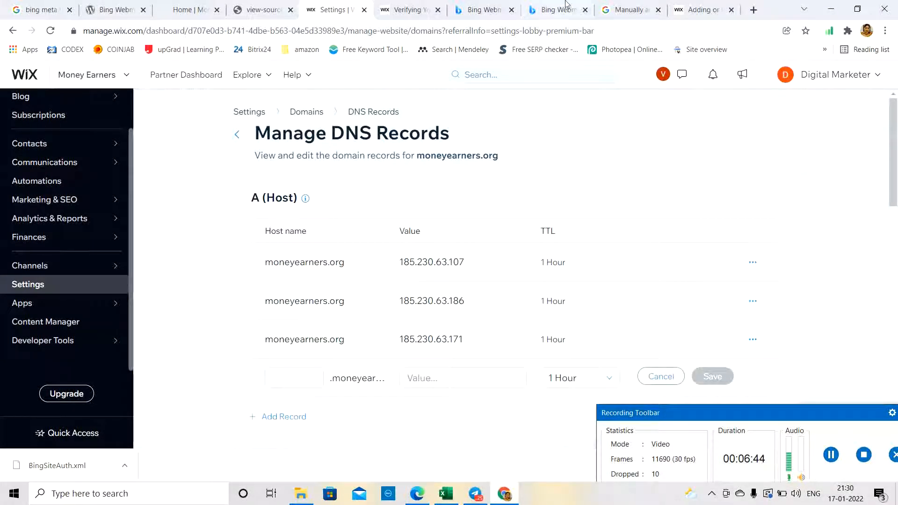
left_click(685, 9)
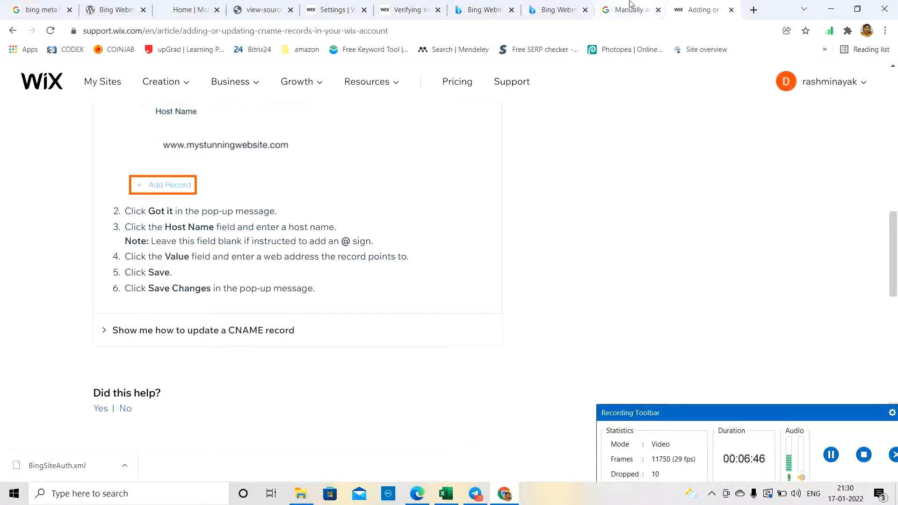
left_click(556, 9)
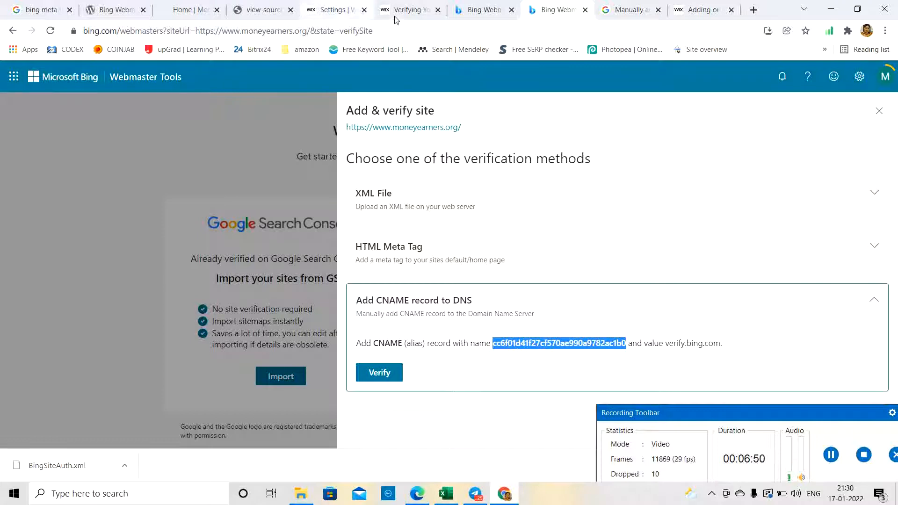
left_click(336, 11)
left_click(302, 373)
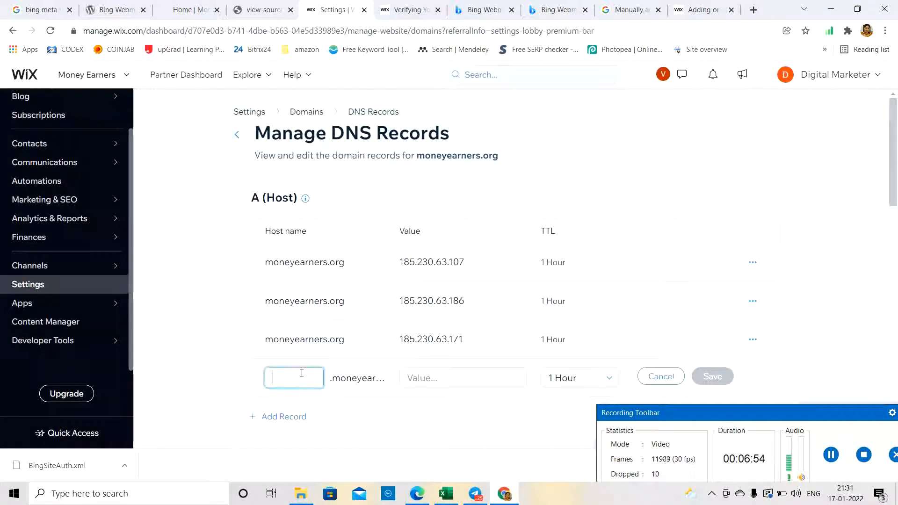
key("ctrl+v")
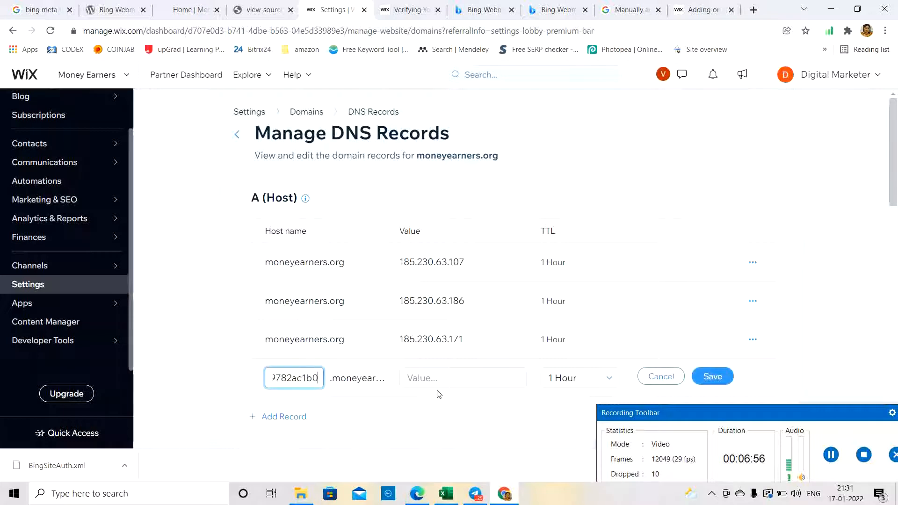
left_click(449, 378)
Copy verify.bing.com from Bing Webmaster Tools as the A record's value and try to save the record
left_click(691, 5)
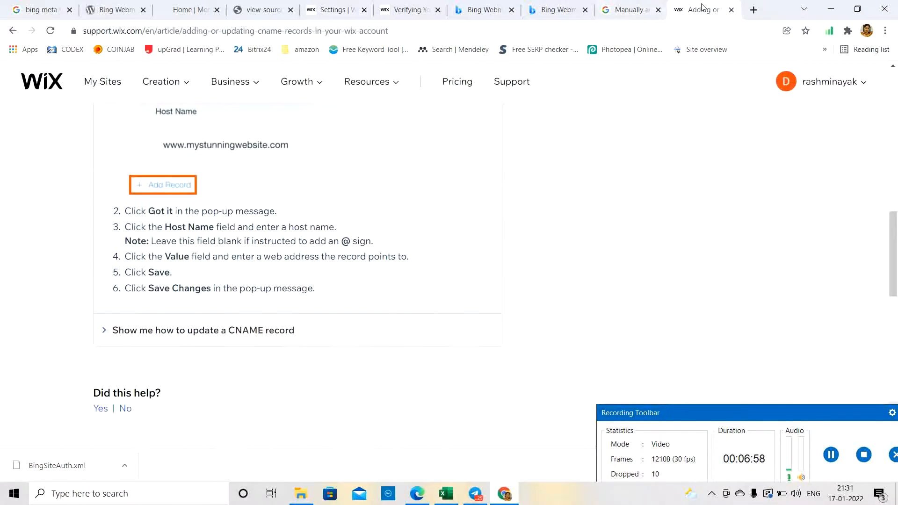
left_click(589, 8)
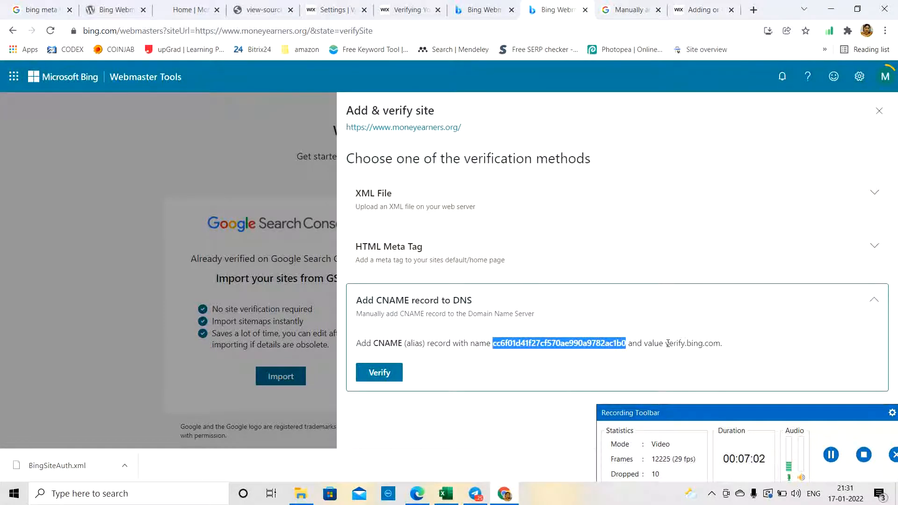
left_click_drag(668, 345, 721, 344)
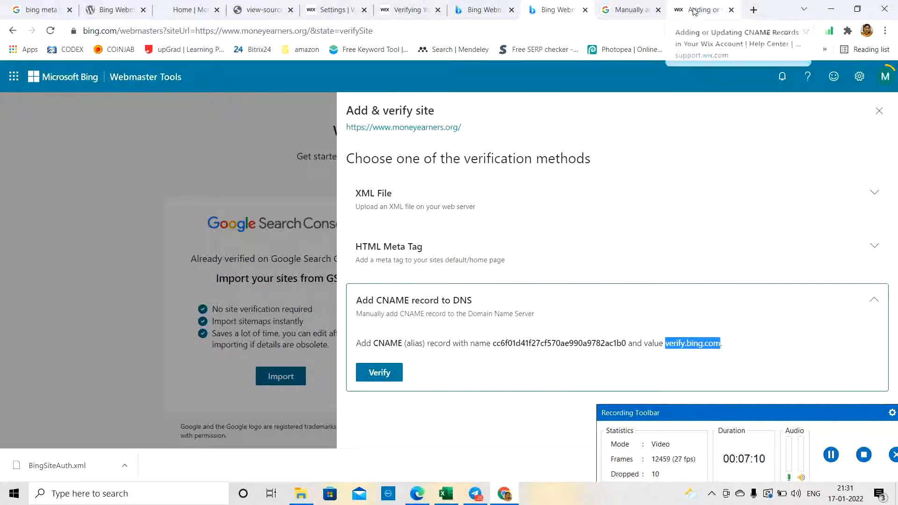
left_click(407, 11)
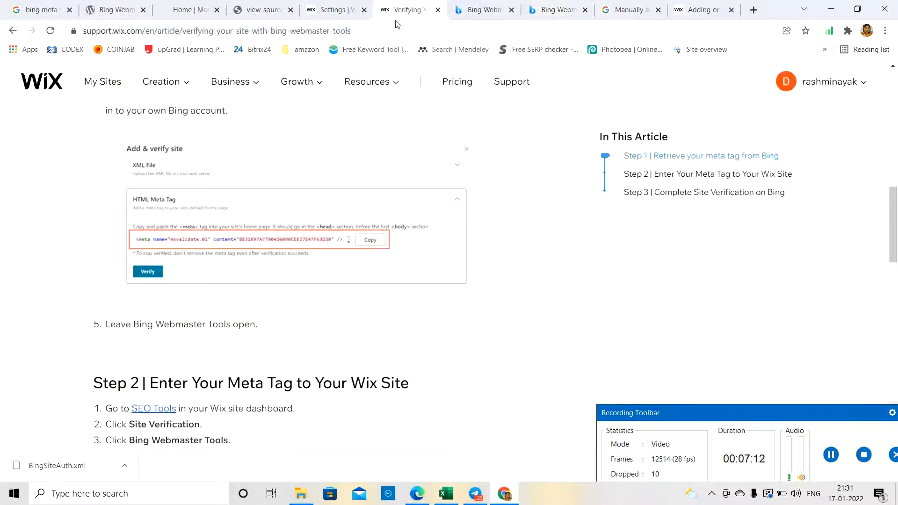
left_click(331, 9)
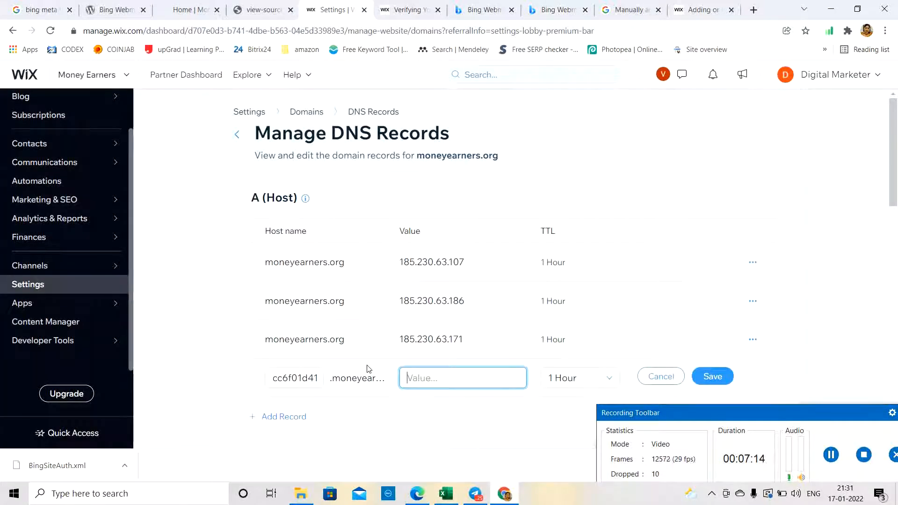
key("ctrl+v")
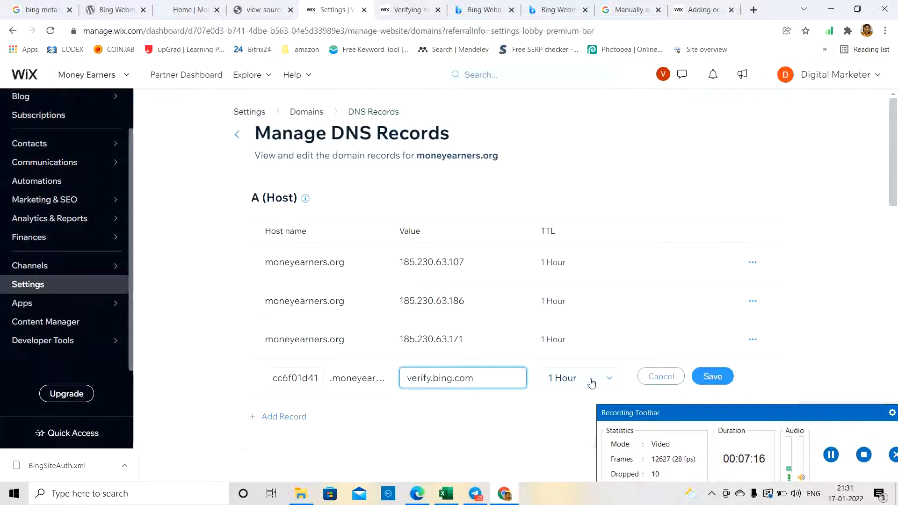
left_click(714, 379)
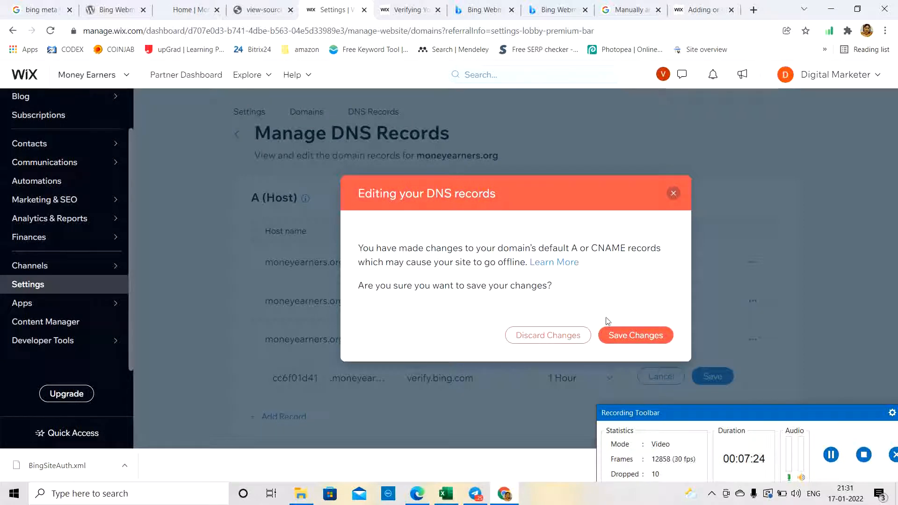
left_click(622, 336)
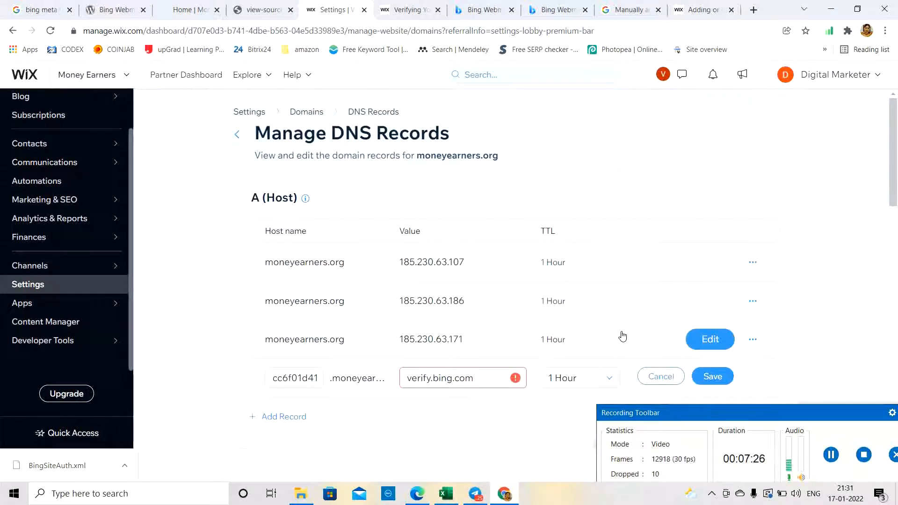
mouse_move(514, 387)
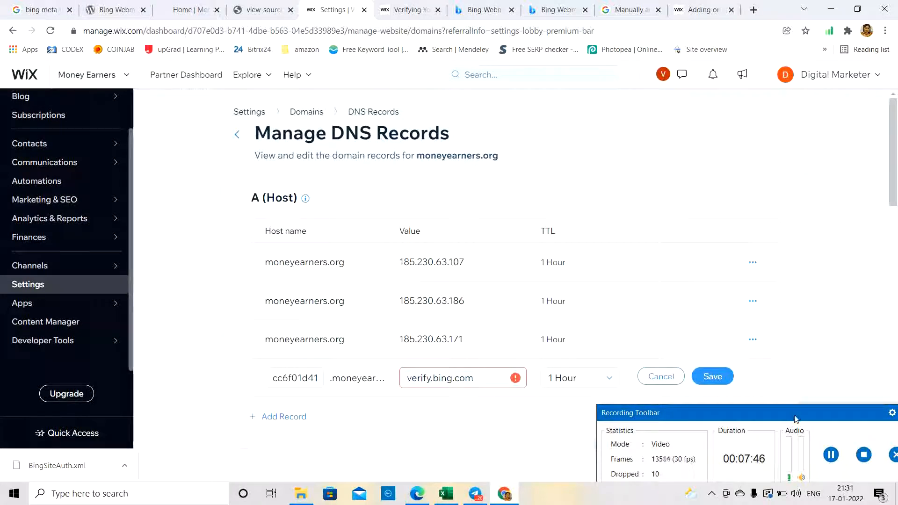
left_click(831, 455)
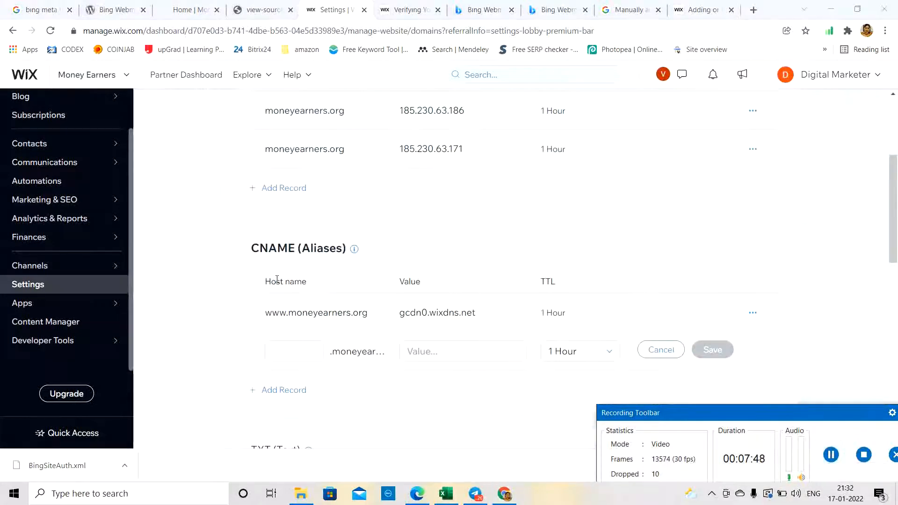
Add and save a CNAME record in Wix with Bing's verification name as host name and verify.bing.com as value
left_click(291, 348)
key("ctrl+v")
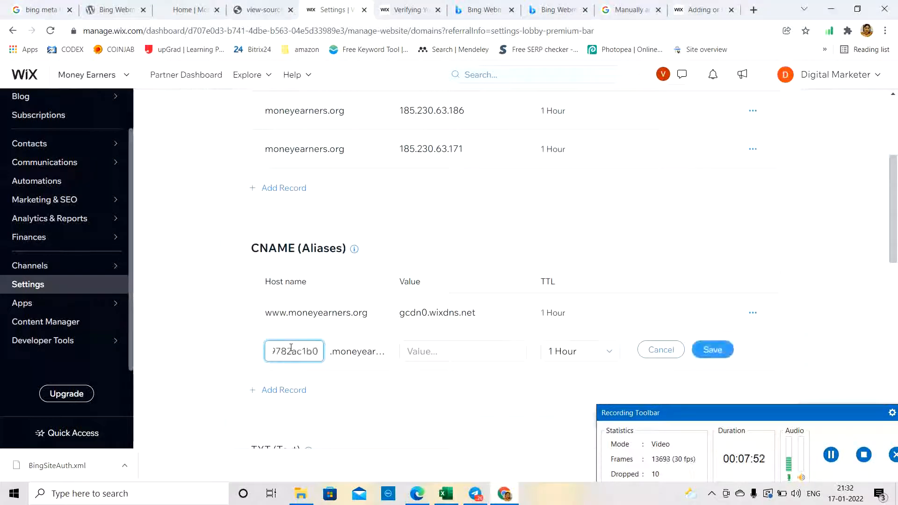
left_click(555, 10)
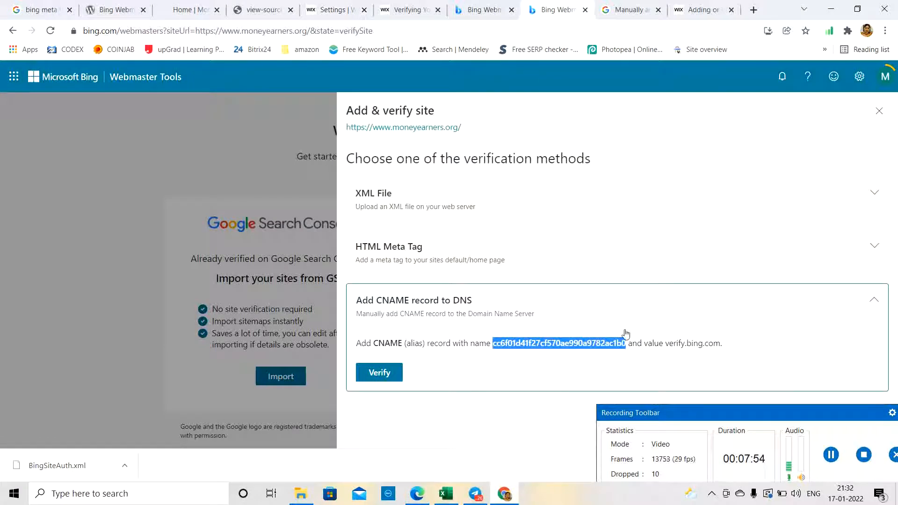
left_click_drag(666, 344, 721, 342)
key("ctrl+c")
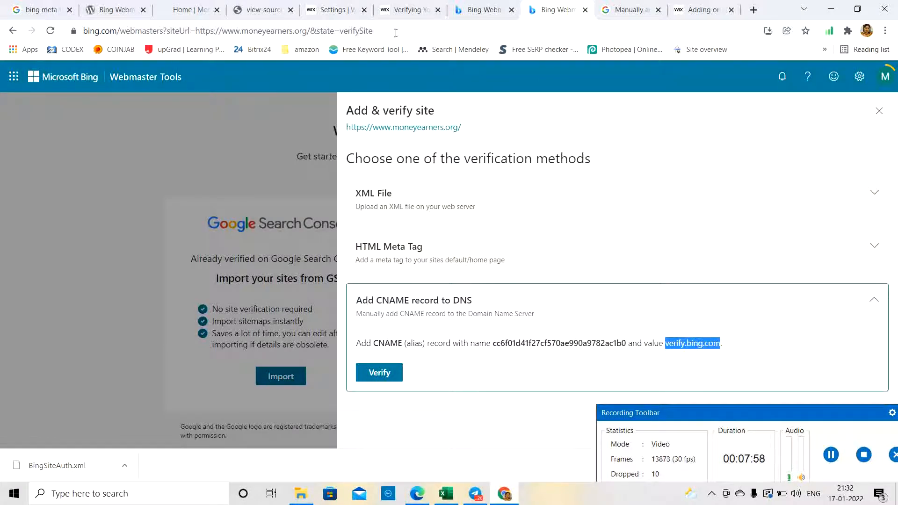
left_click(347, 13)
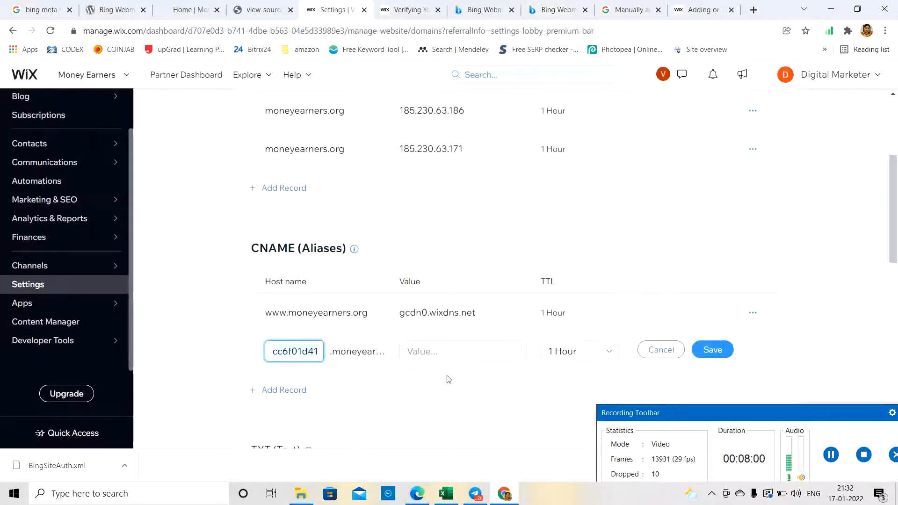
left_click(439, 355)
key("ctrl+v")
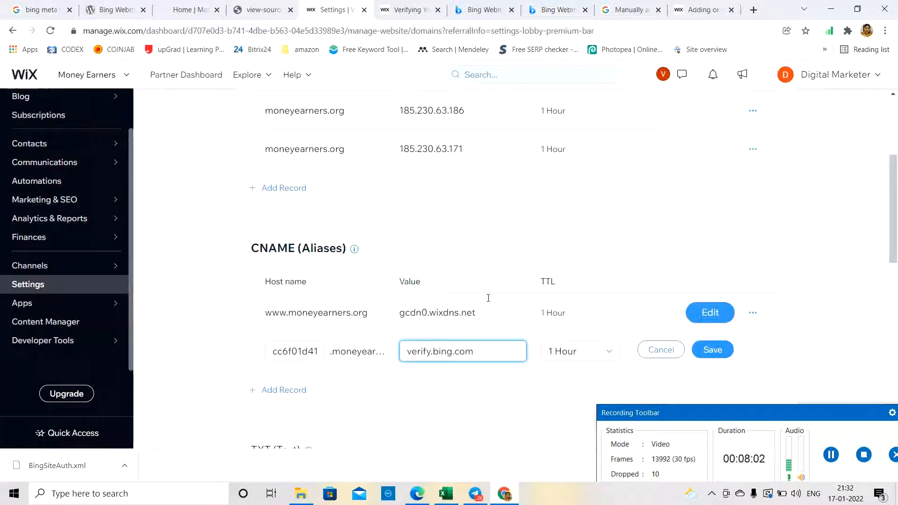
left_click(708, 351)
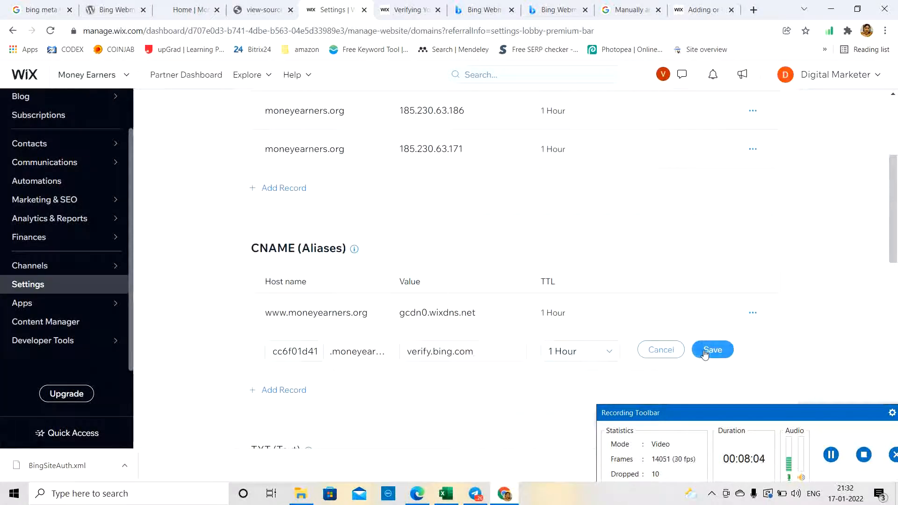
left_click(652, 336)
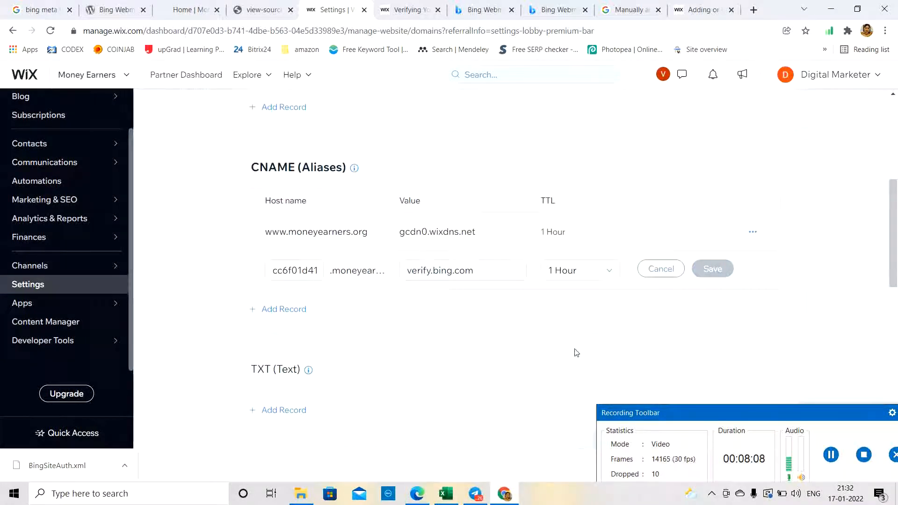
Switch to Bing Webmaster Tools and try to verify the site with the CNAME record method
left_click(560, 10)
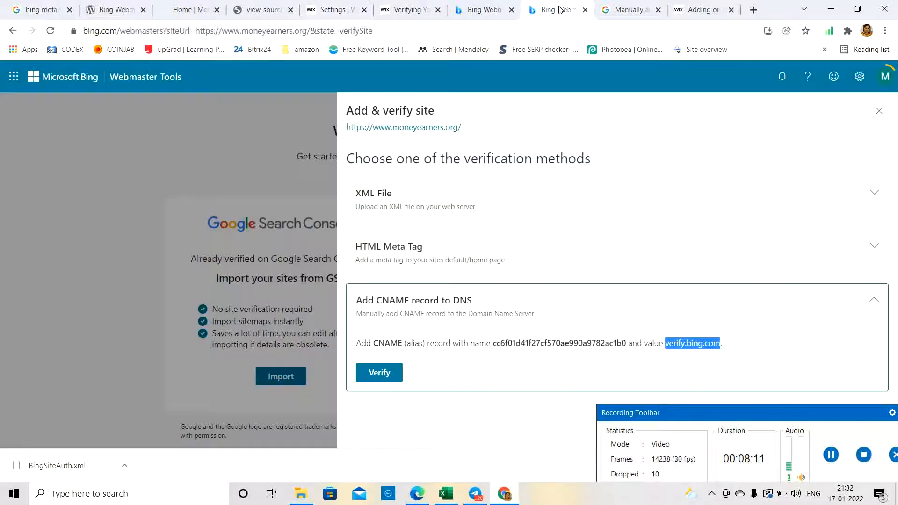
left_click(381, 373)
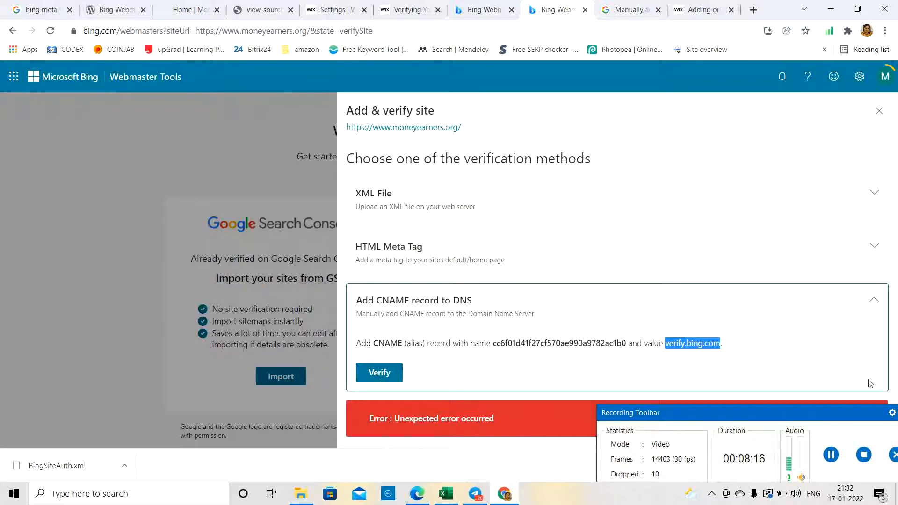
left_click(831, 455)
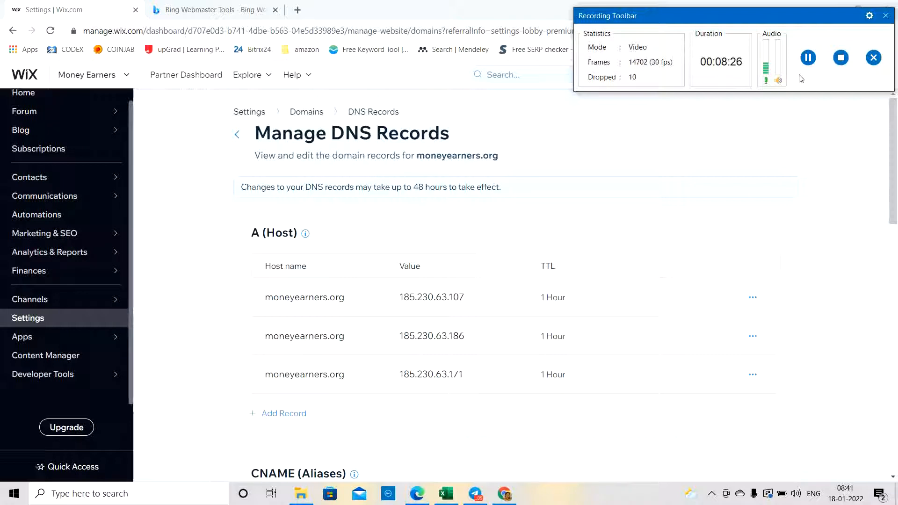
left_click(809, 58)
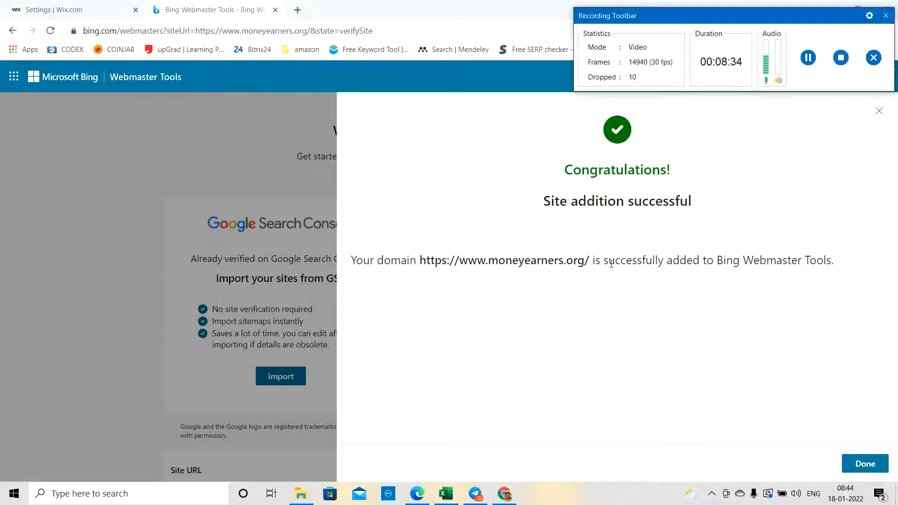
left_click(871, 471)
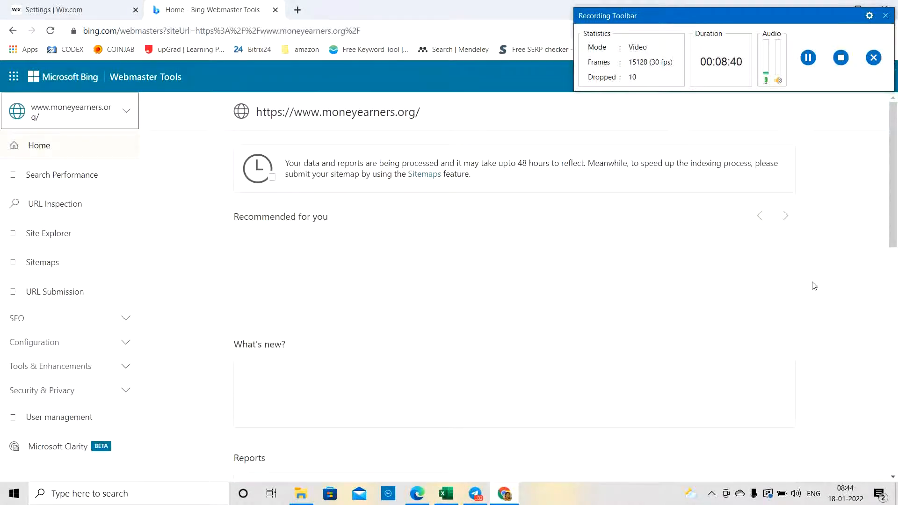
left_click(809, 57)
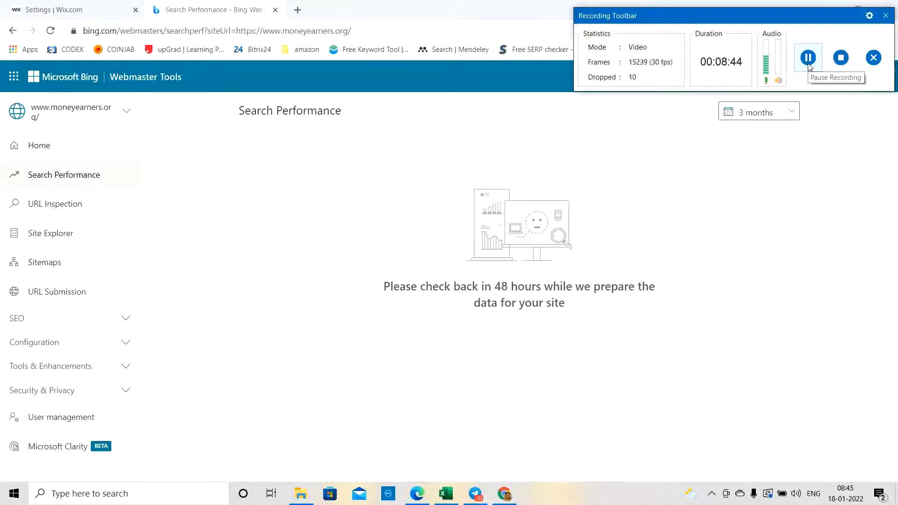